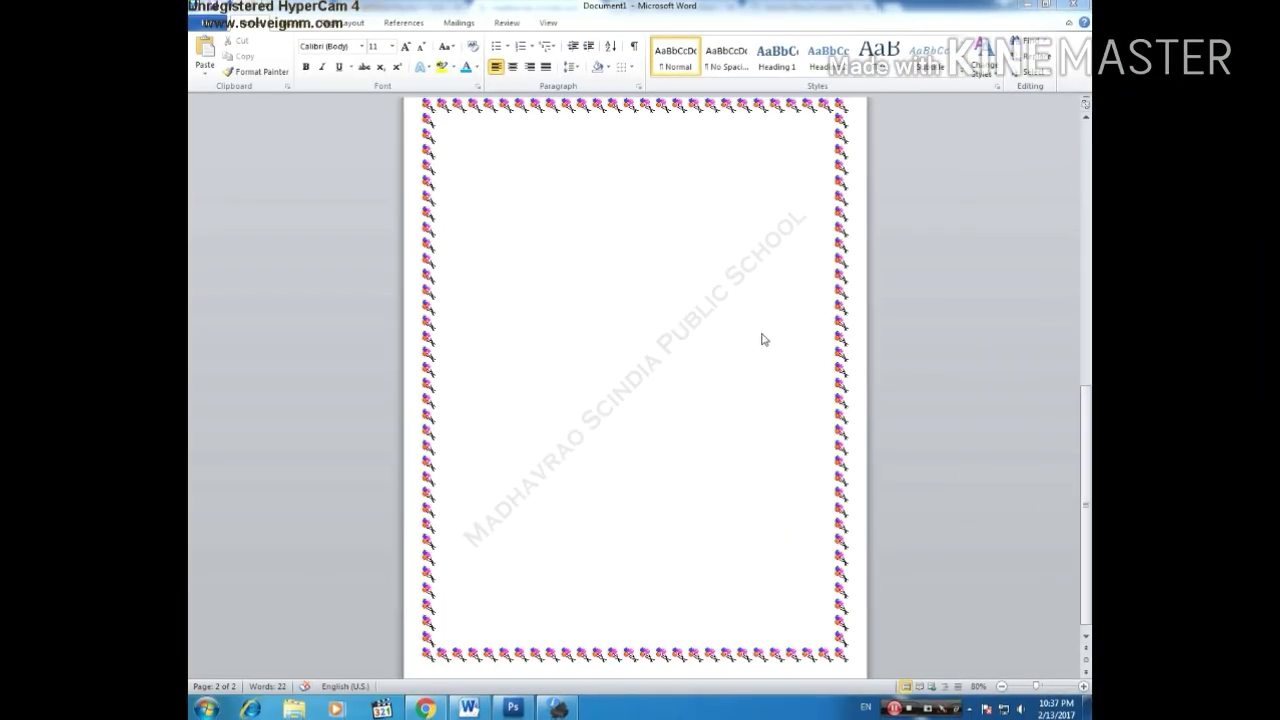
- Examine the layout of the finished project cover on the first page
scroll(645, 410, "up", 10)
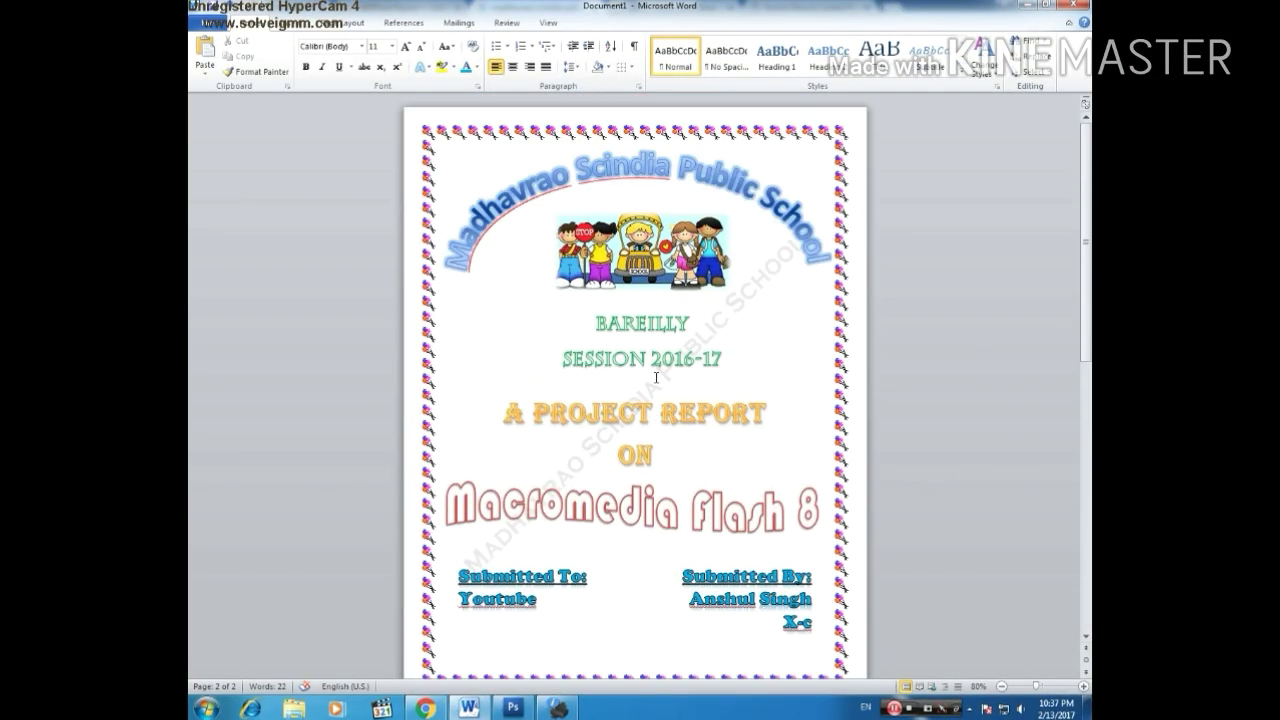
left_click(672, 346)
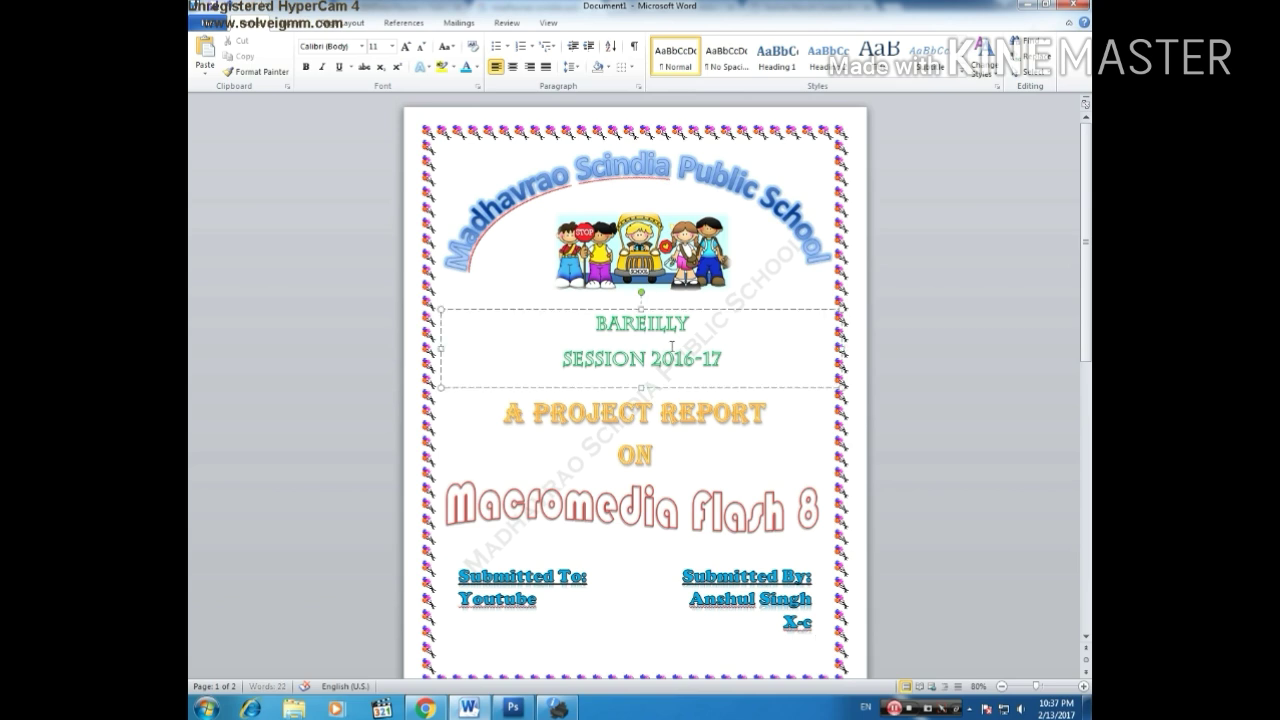
scroll(677, 333, "down", 1)
scroll(685, 316, "up", 1)
left_click(593, 134)
left_click(831, 413)
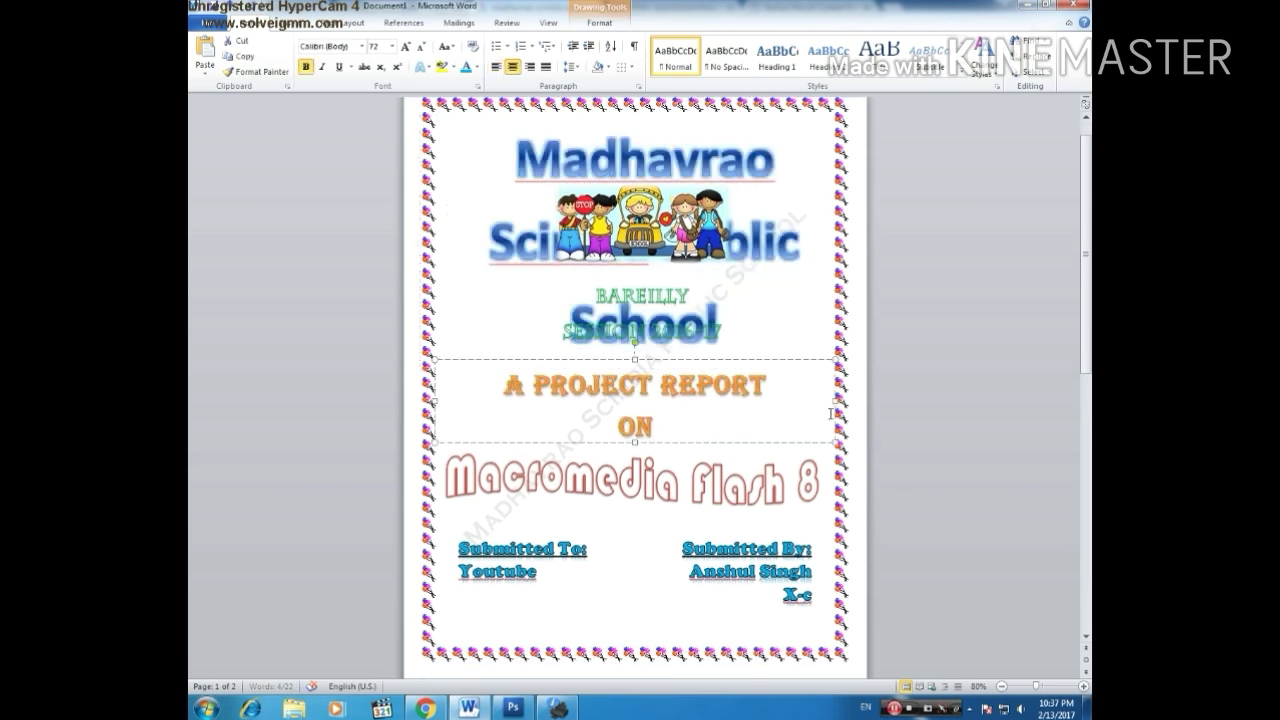
left_click(862, 436)
- Insert an orange outlined WordArt at the top of the blank second page and widen its box across the page
scroll(860, 436, "down", 10)
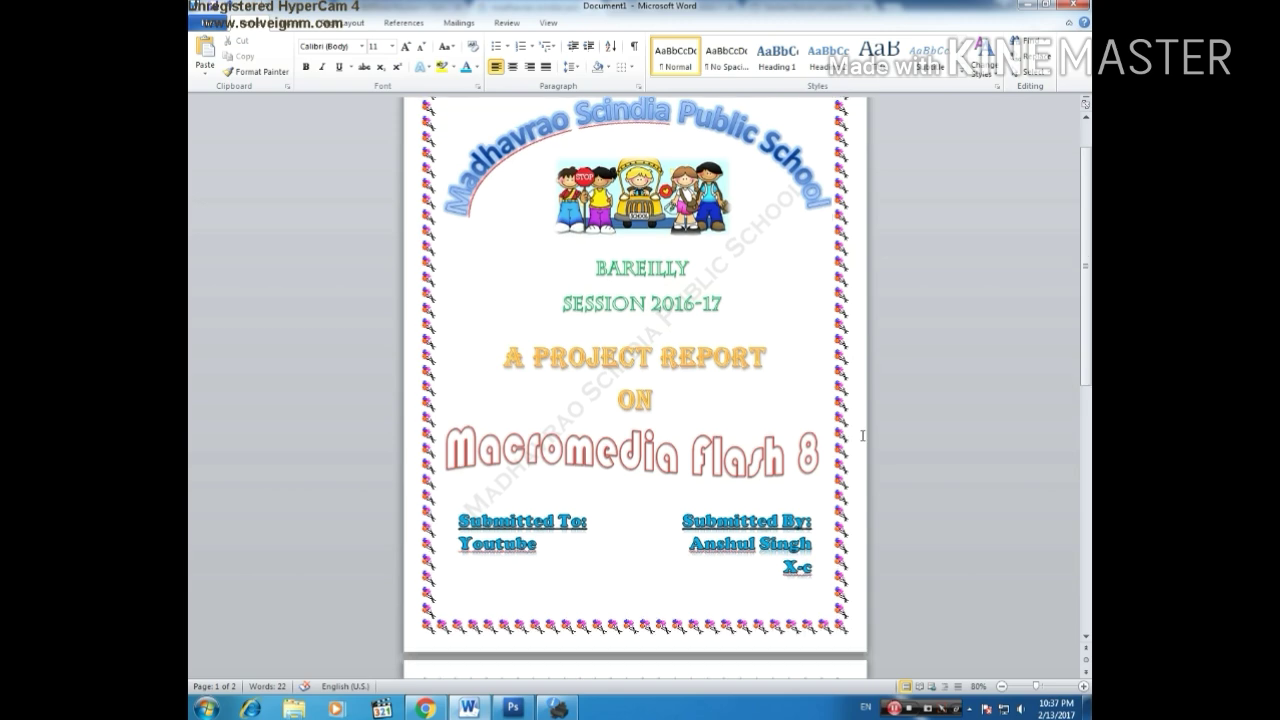
scroll(557, 377, "down", 3)
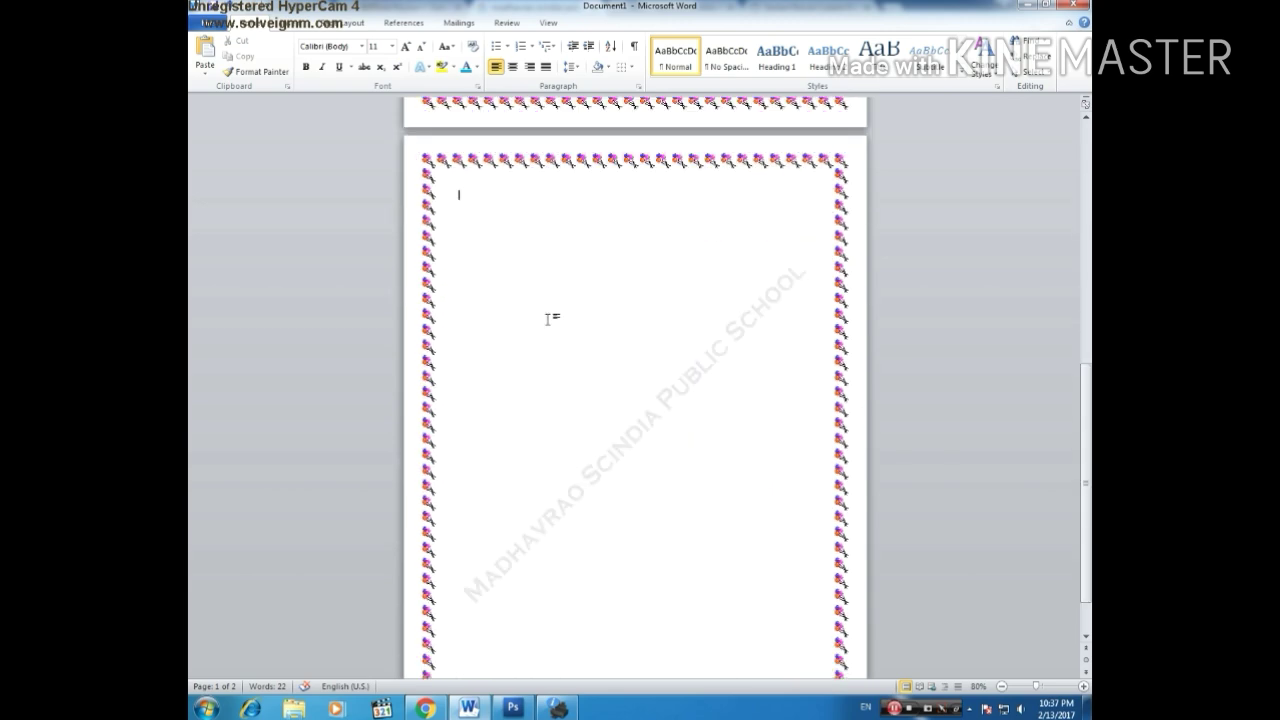
left_click(320, 26)
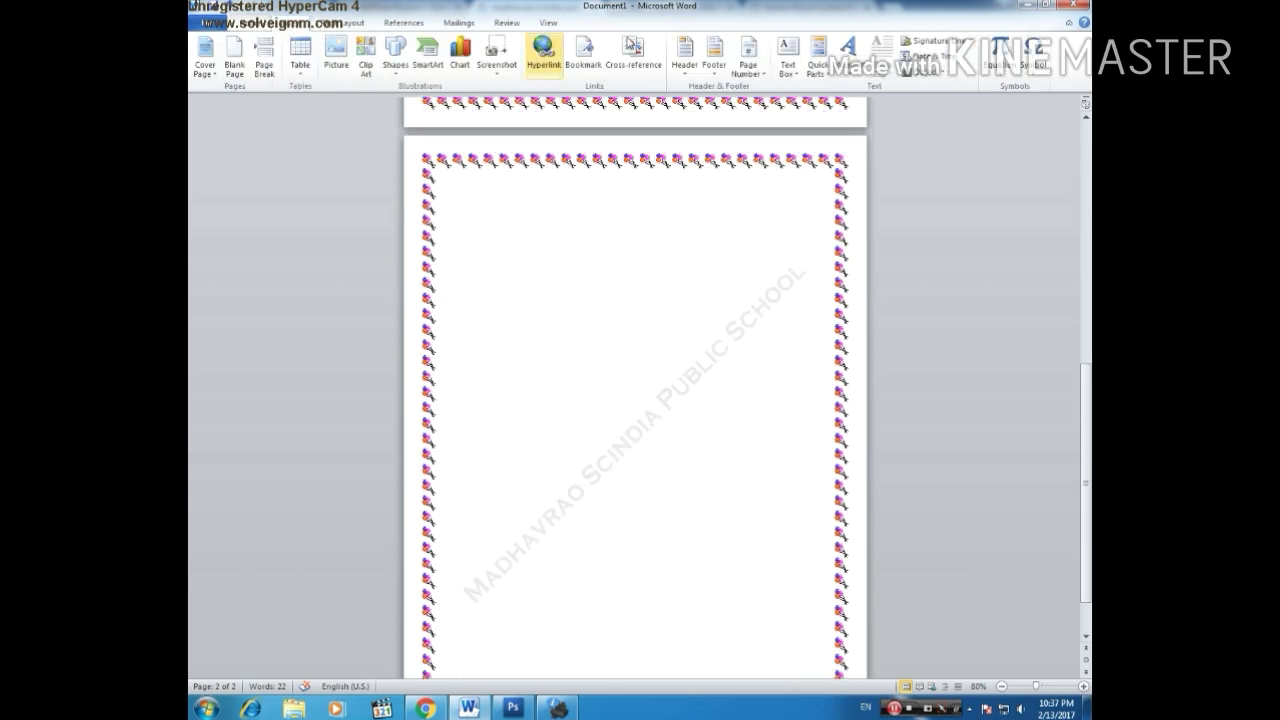
left_click(858, 78)
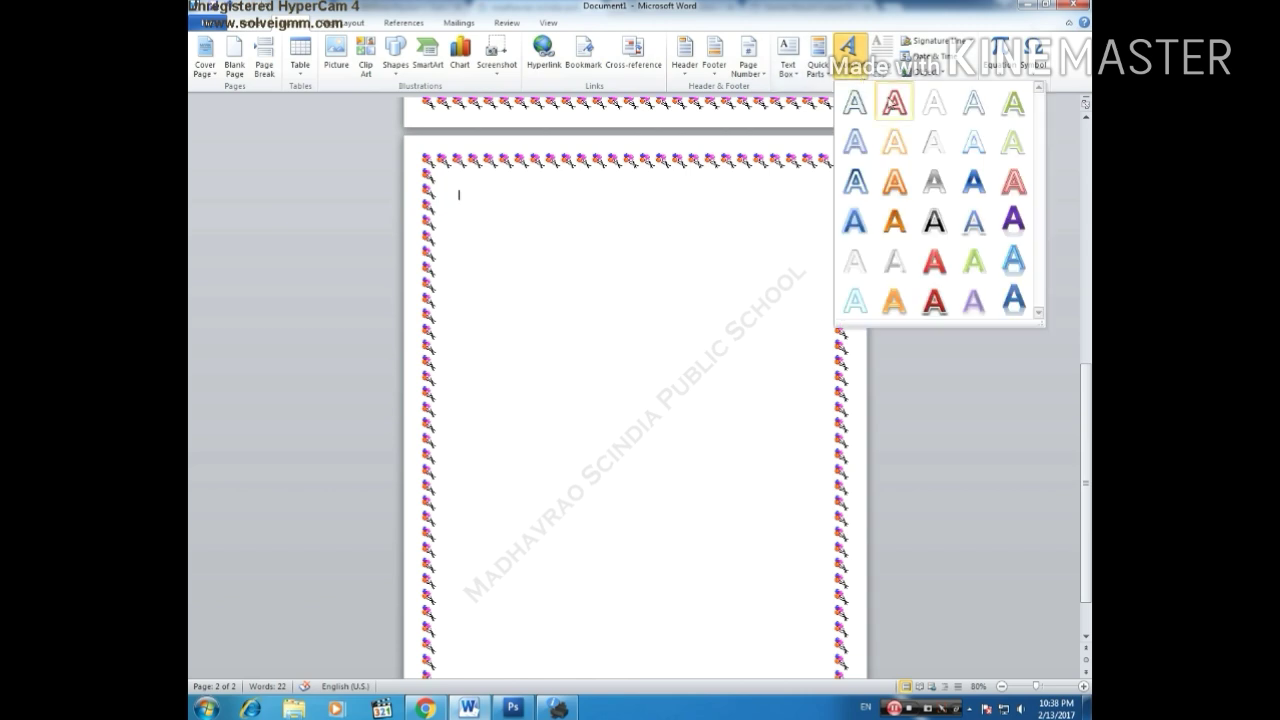
left_click(895, 181)
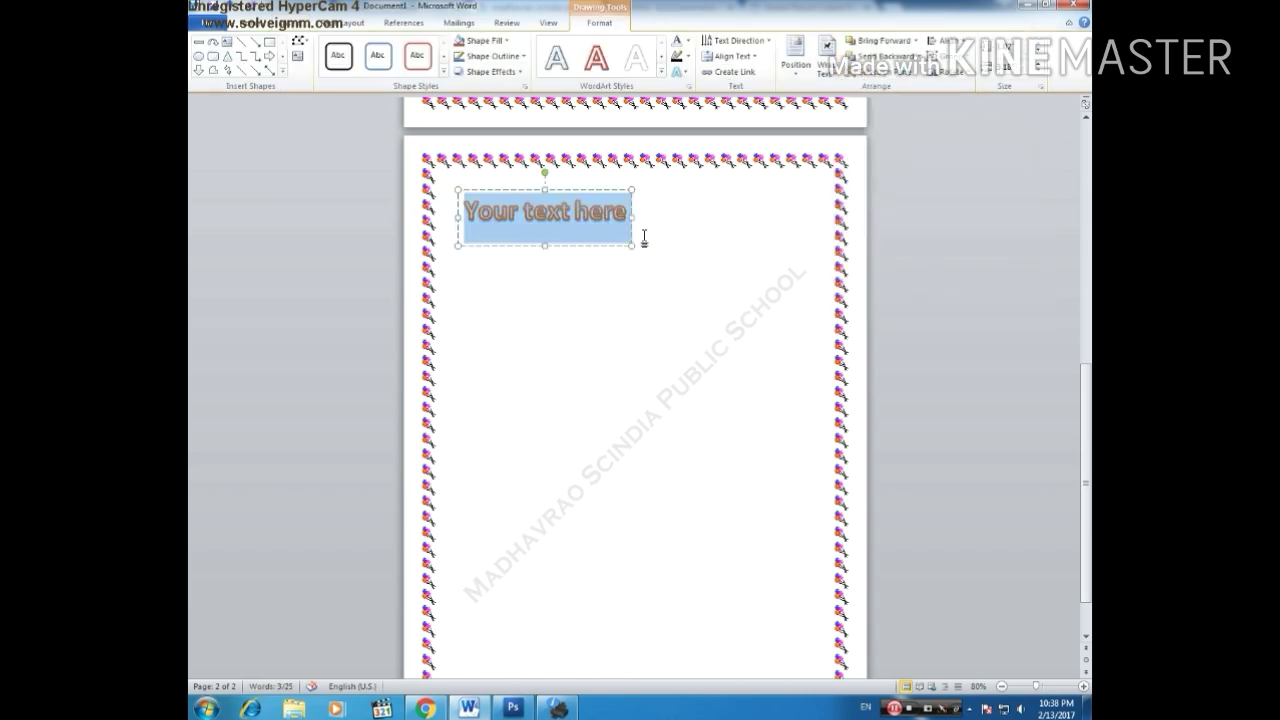
left_click_drag(631, 244, 857, 264)
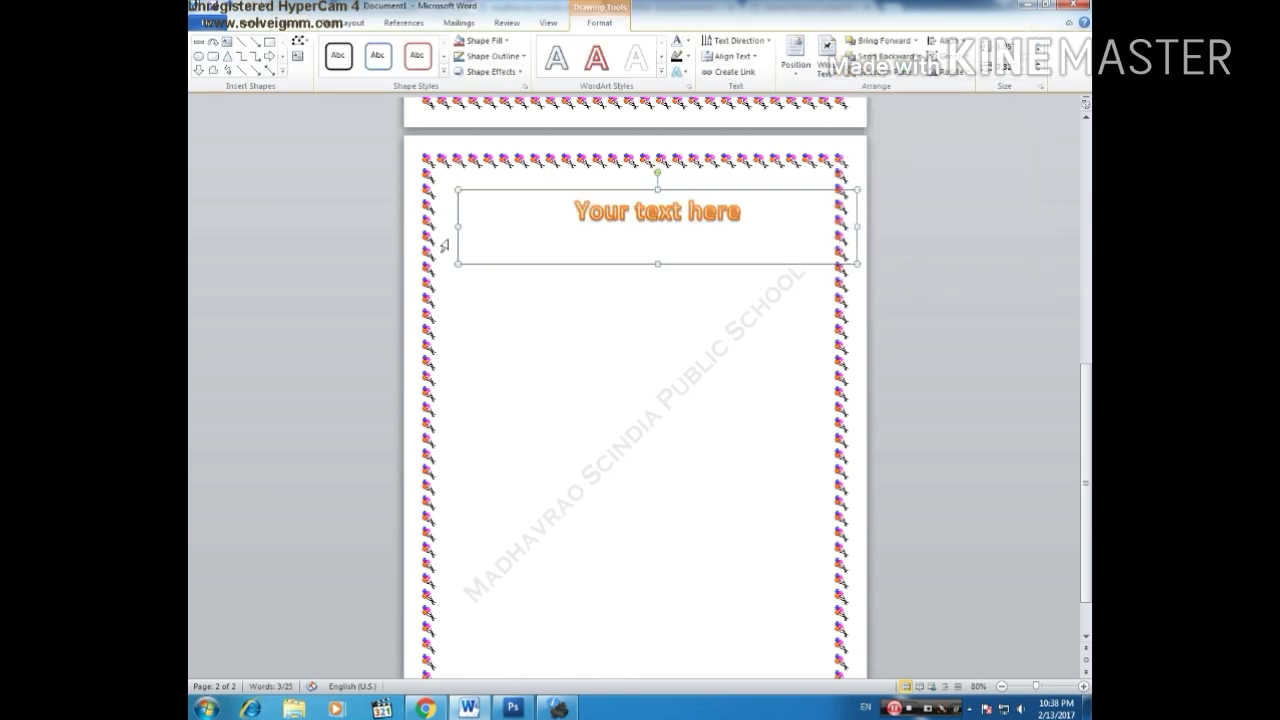
left_click_drag(458, 229, 416, 236)
- Replace the WordArt placeholder text with "MADHAVRAO SCINDIA PUBLIC SCHOOL"
triple_click(703, 254)
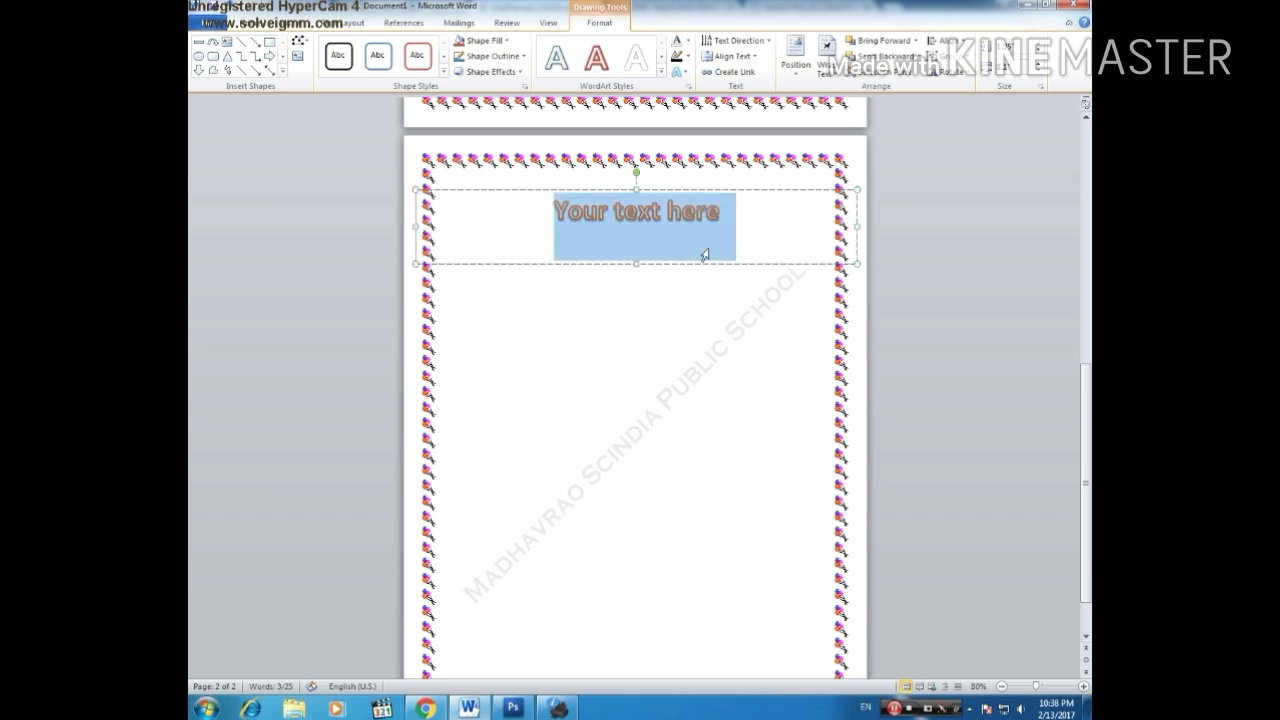
type("AM")
key("BackSpace")
key("BackSpace")
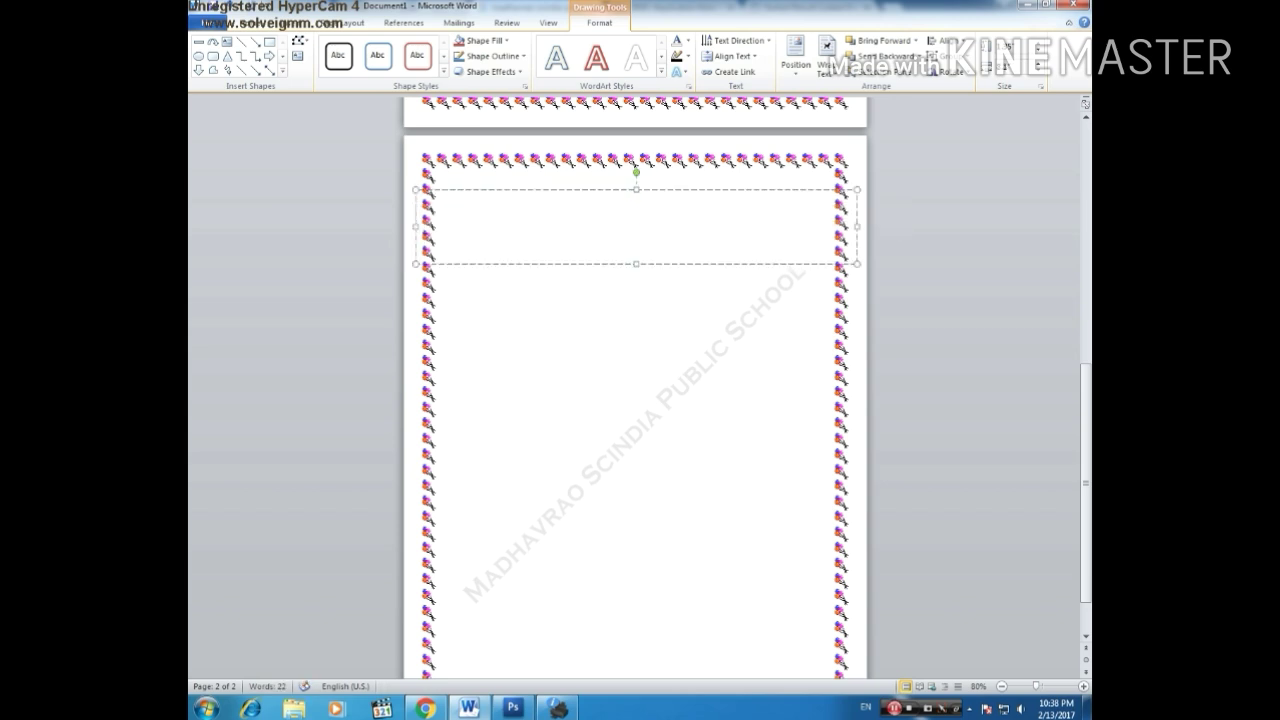
type("MADHA")
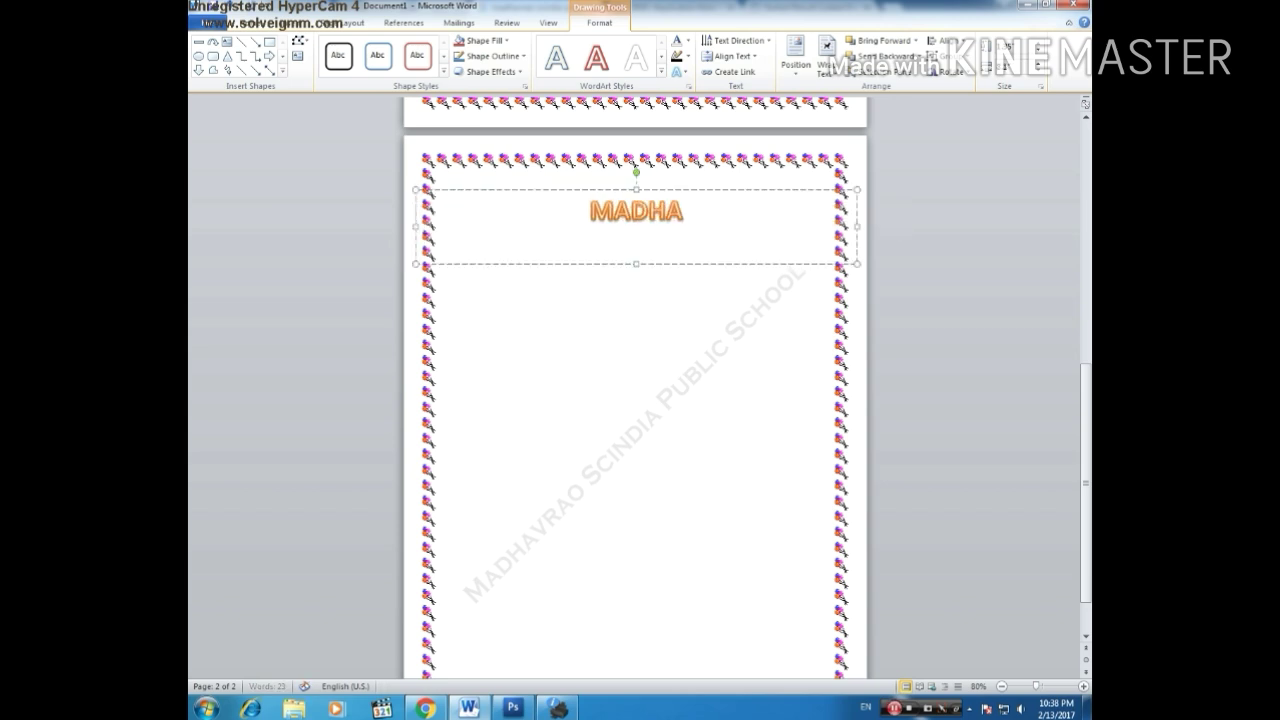
type("VRAO SCINDI")
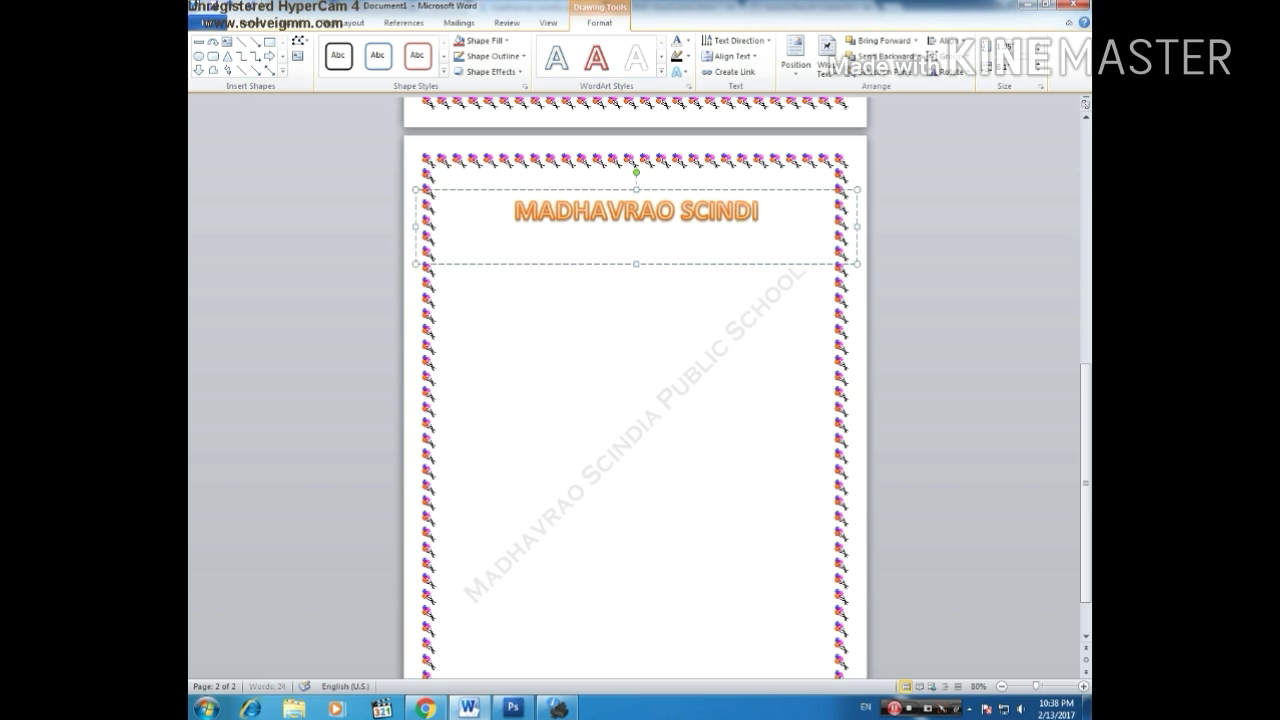
type("A PUBLIC ")
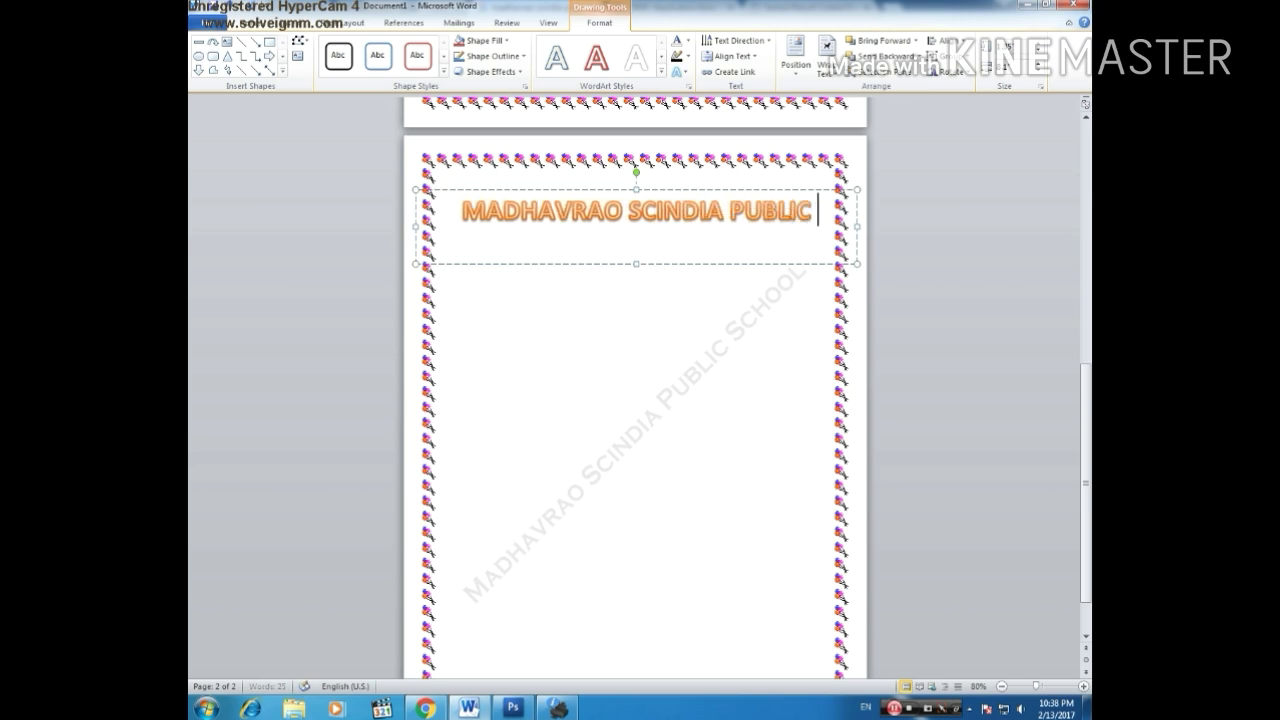
type("SCHOOL")
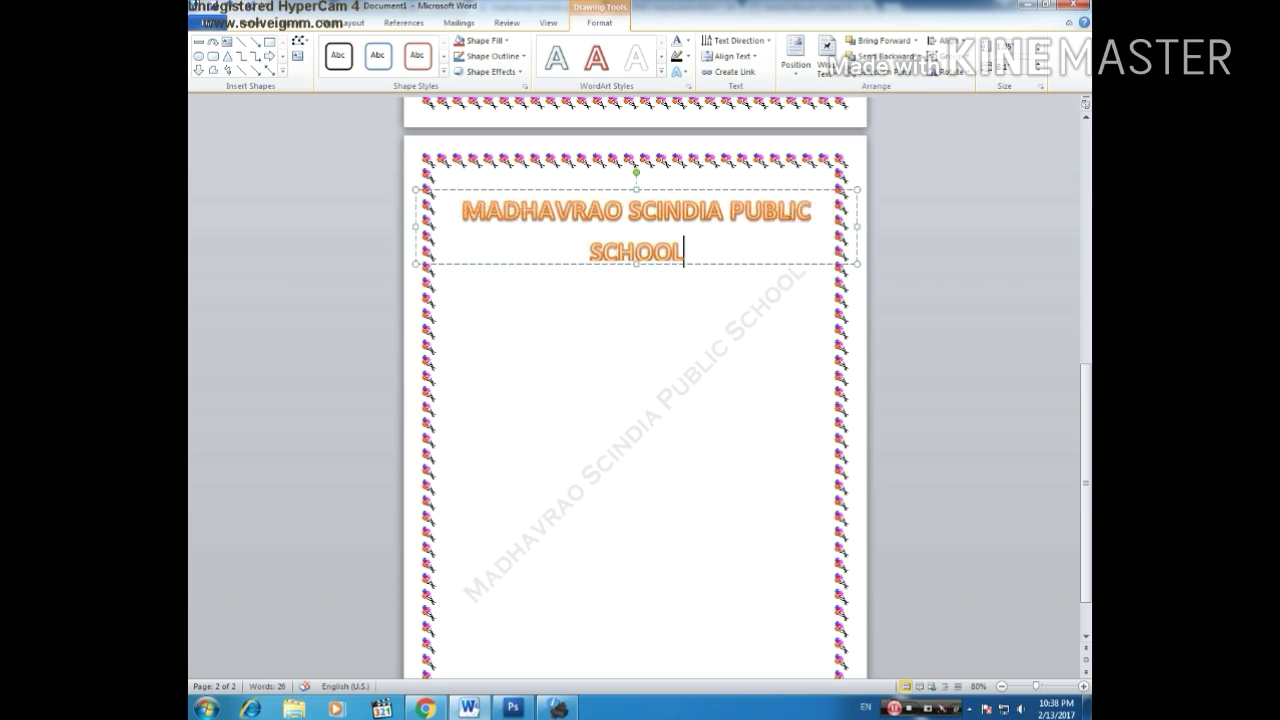
- Set the school name's font size to 100 and make its WordArt box taller
left_click_drag(463, 212, 772, 249)
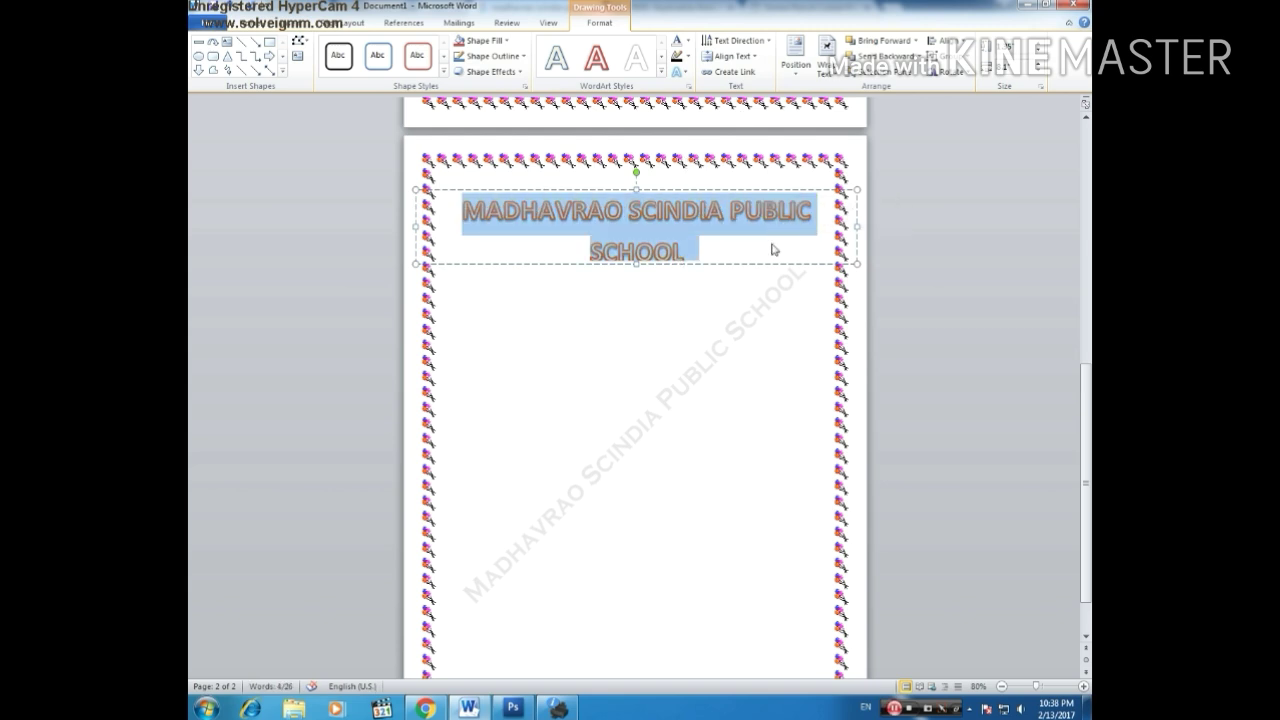
left_click(258, 22)
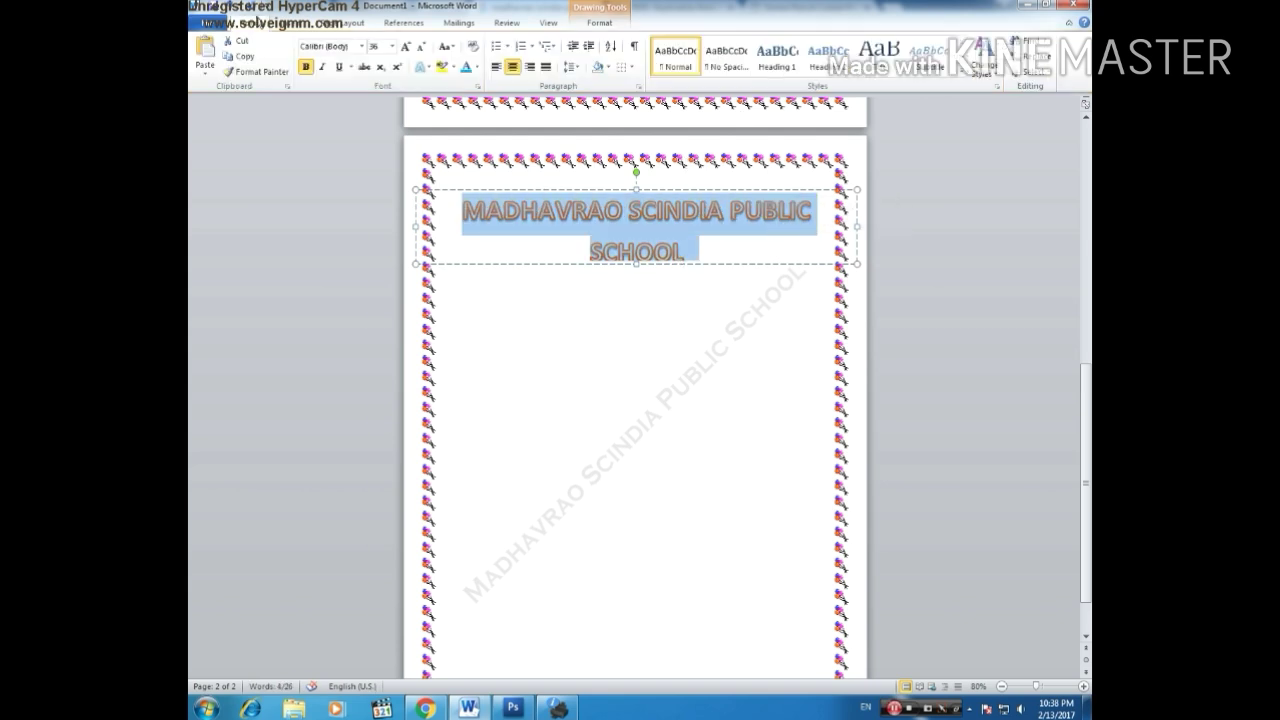
left_click(392, 46)
type("100")
key("Return")
left_click_drag(636, 264, 636, 339)
- Apply a Follow Path transform to the school name so the text curves in an upward arch
left_click(619, 27)
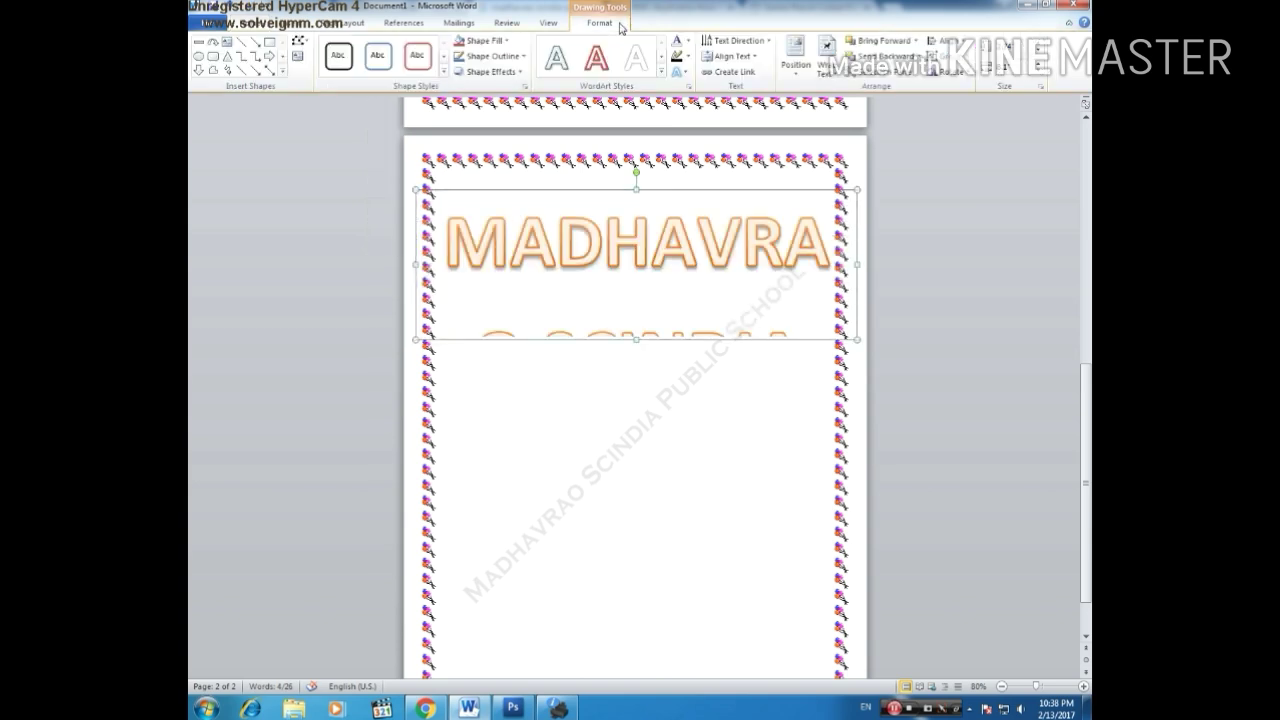
left_click(685, 74)
mouse_move(745, 257)
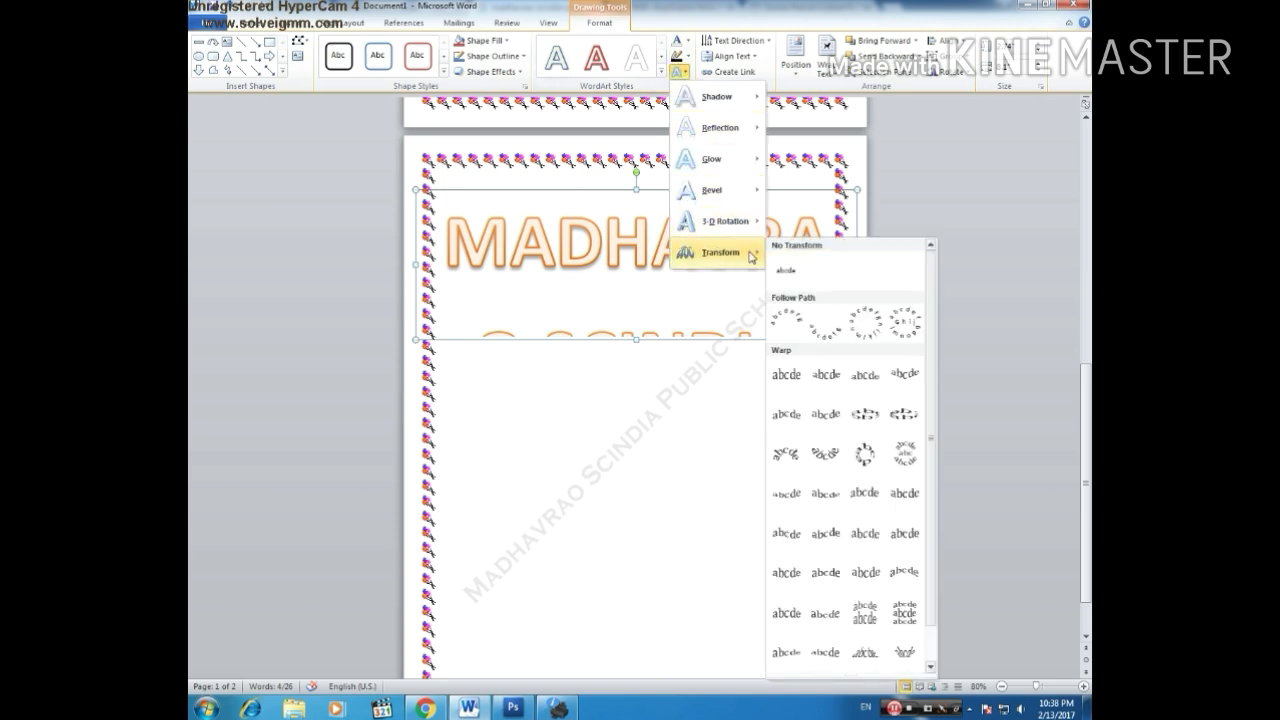
left_click(904, 322)
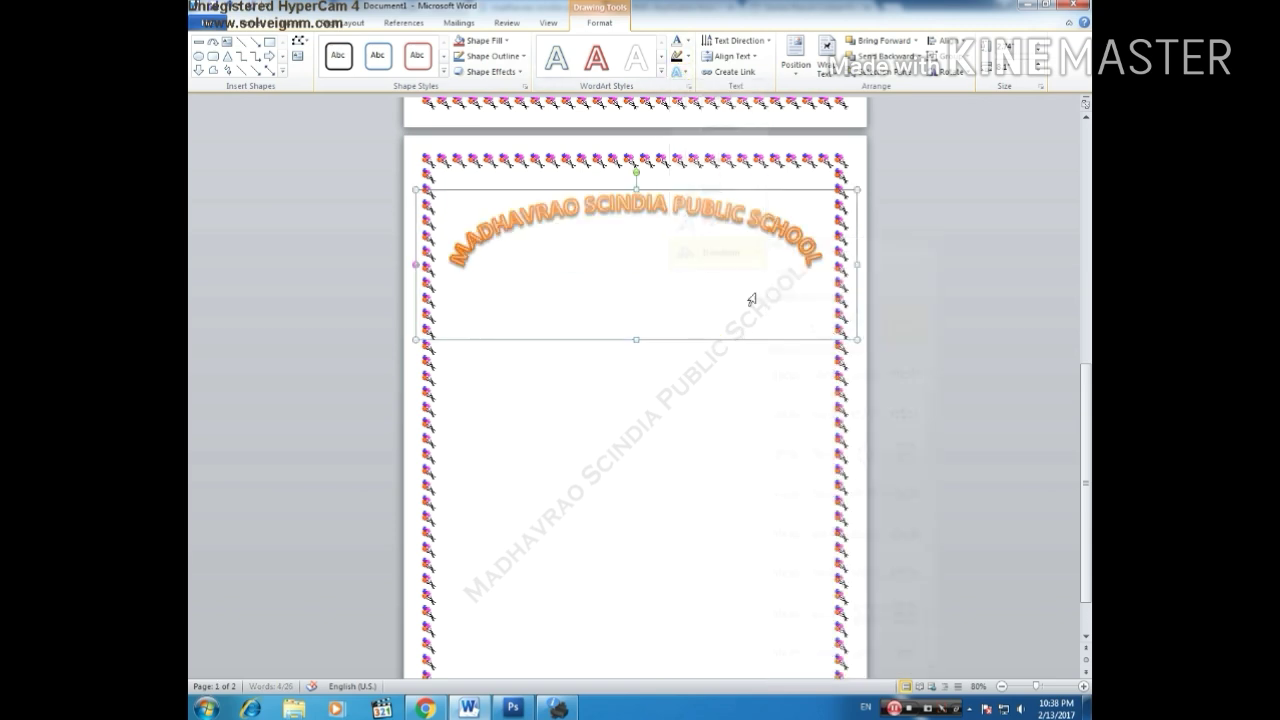
- Stretch the arched school name's box downward to deepen the curve and move it up to the page border
left_click_drag(417, 266, 434, 289)
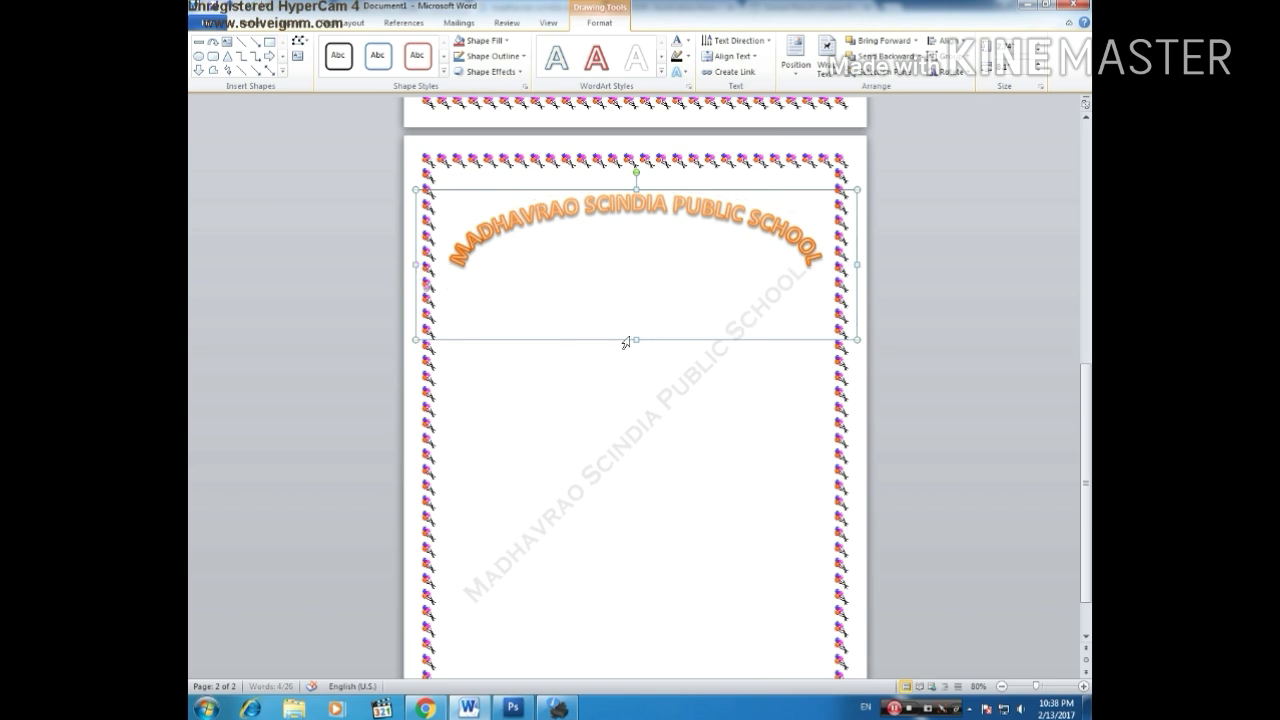
left_click_drag(637, 337, 634, 489)
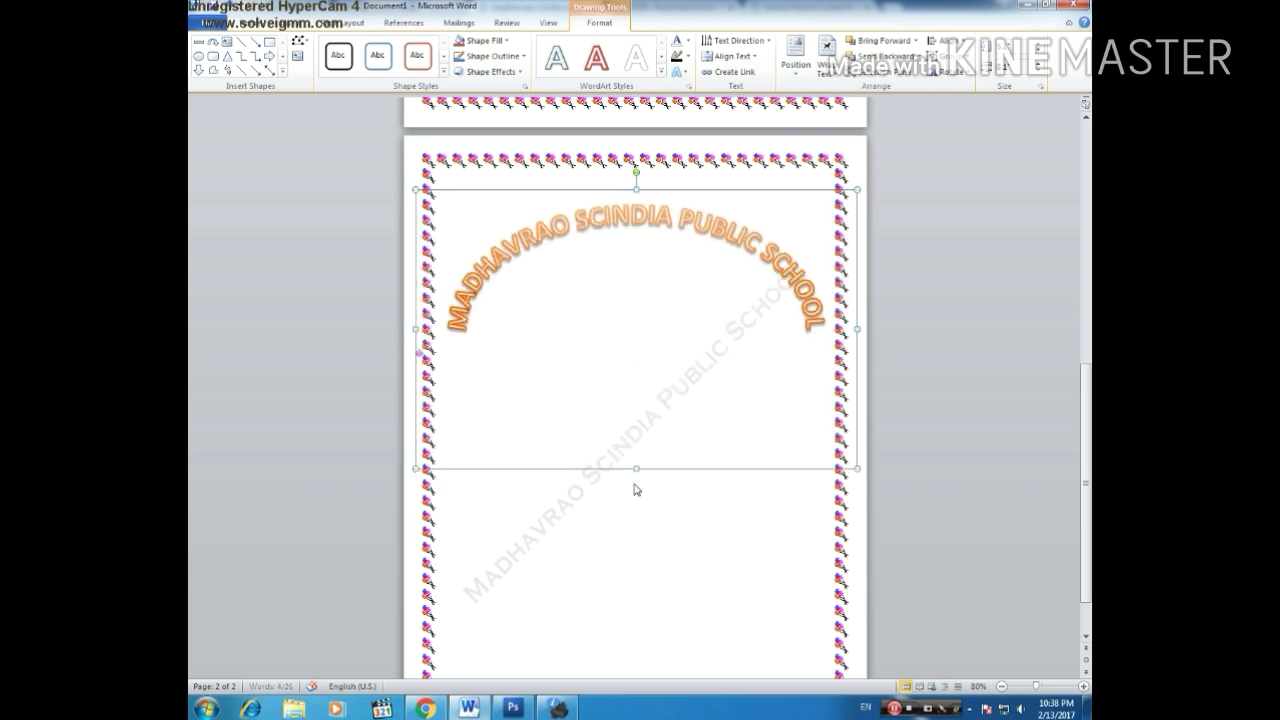
left_click_drag(661, 190, 665, 163)
- Set the arched school name's text wrapping to Behind Text
right_click(648, 197)
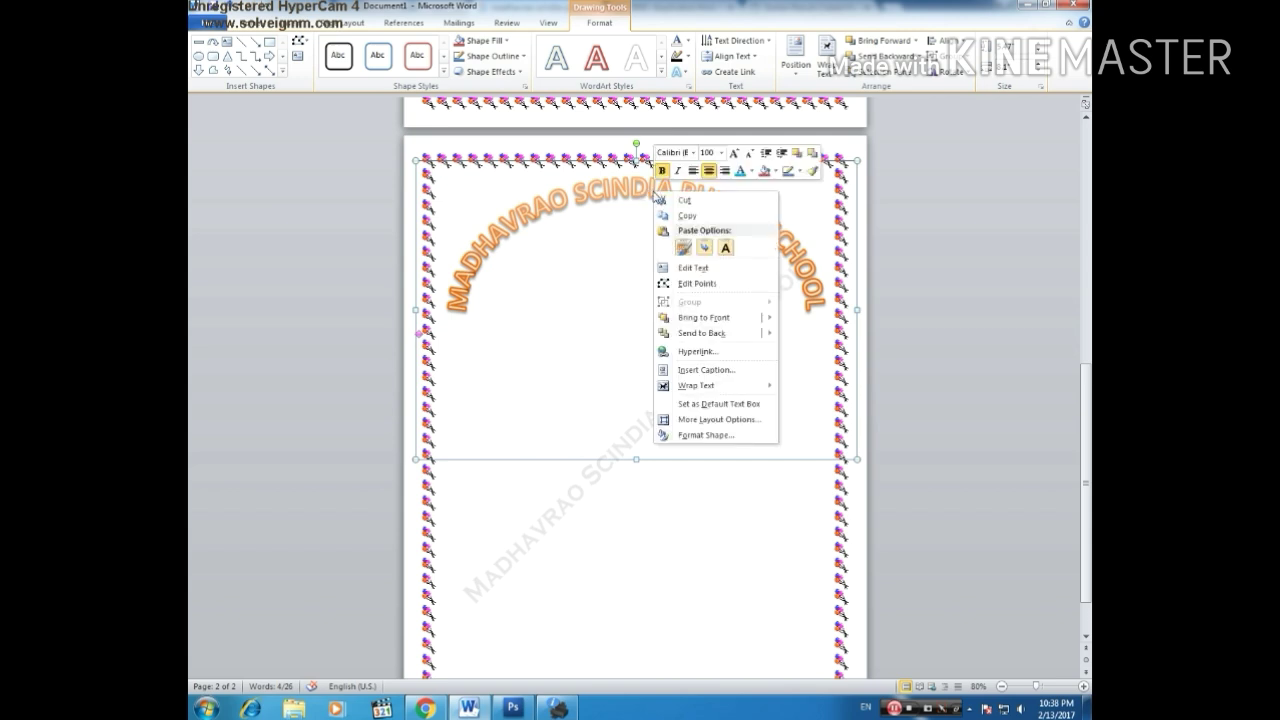
mouse_move(729, 389)
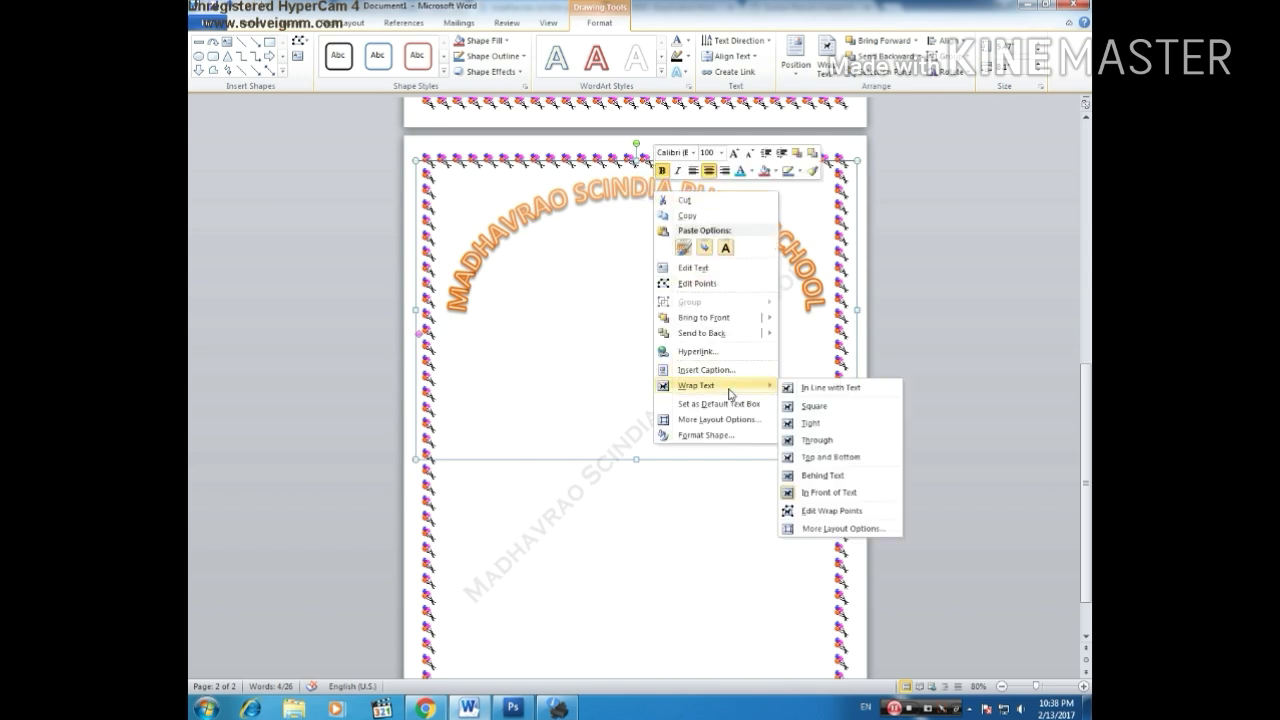
left_click(822, 475)
left_click(649, 503)
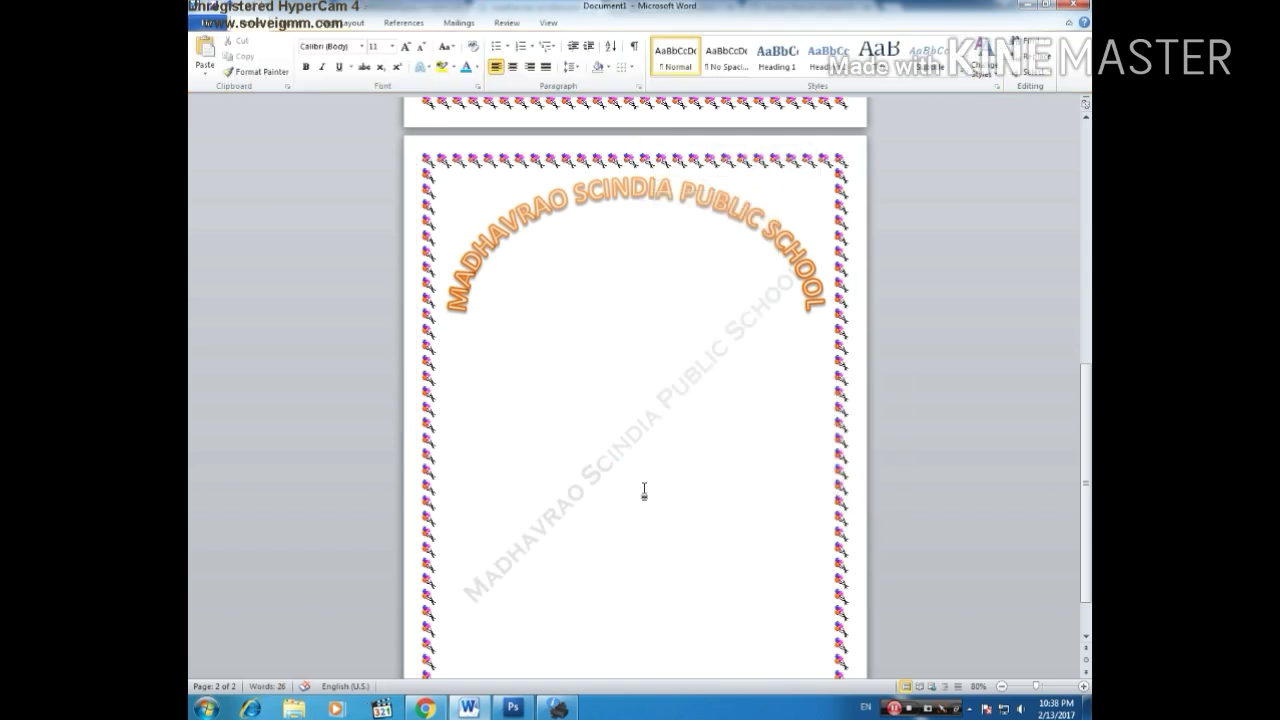
- Bring the desktop into view beside the document and insert the "download" school logo image from it into the second page
left_click(1045, 4)
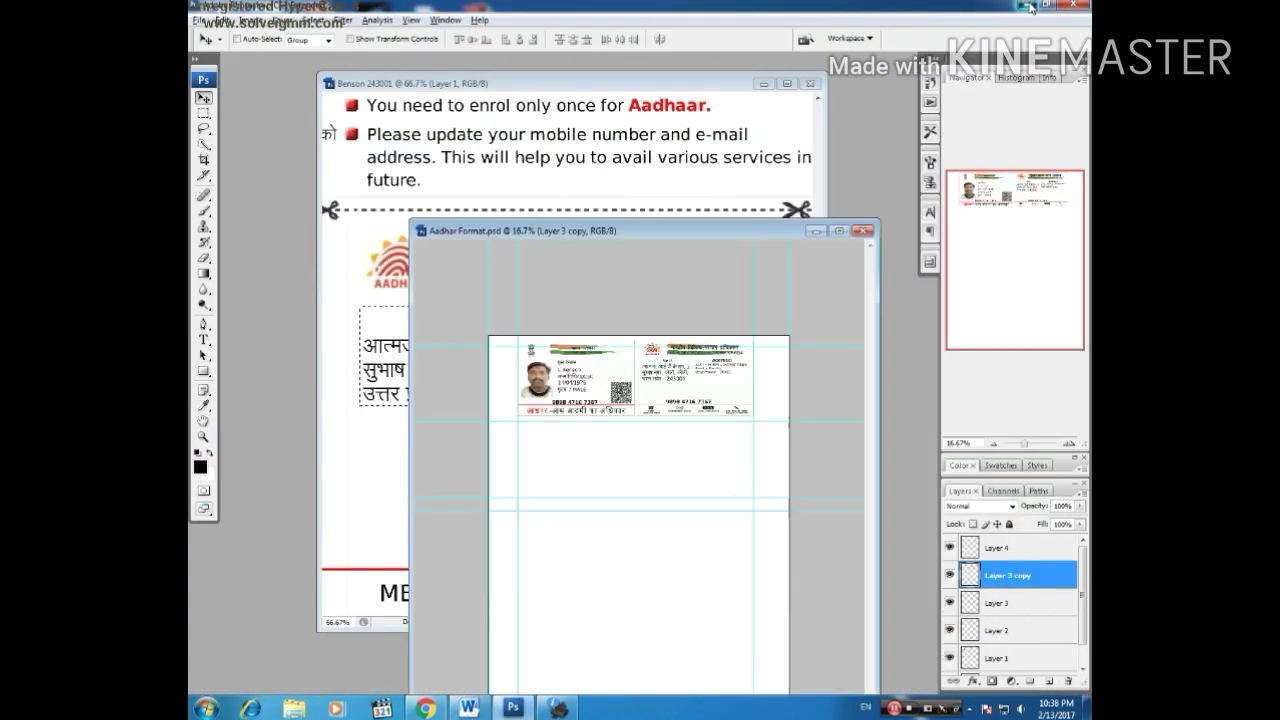
left_click(1030, 6)
left_click(692, 167)
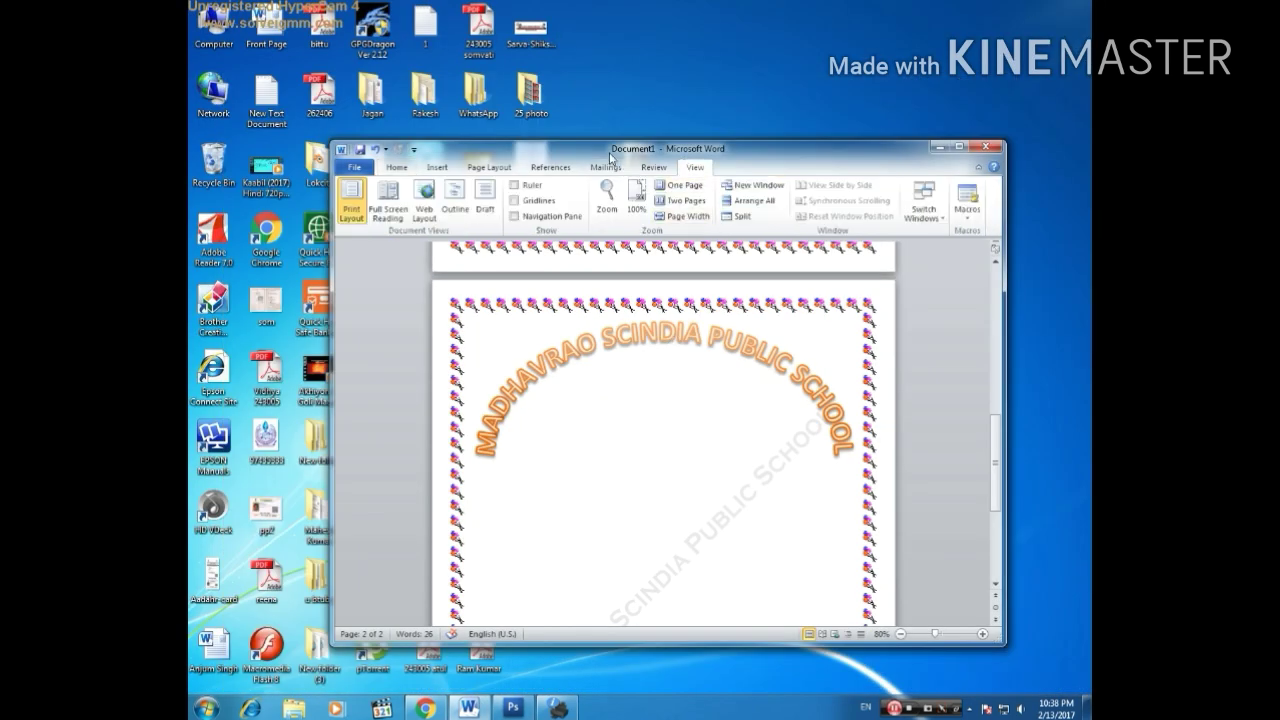
left_click_drag(612, 155, 882, 145)
left_click(583, 289)
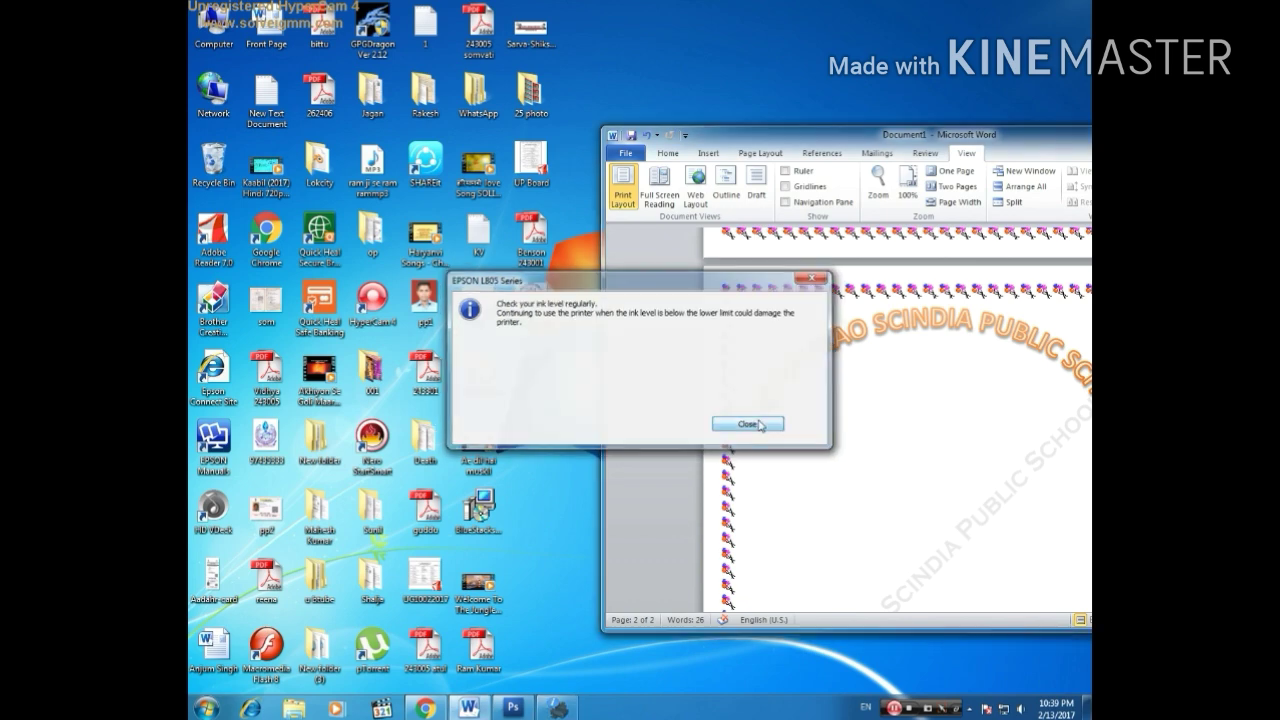
left_click(746, 425)
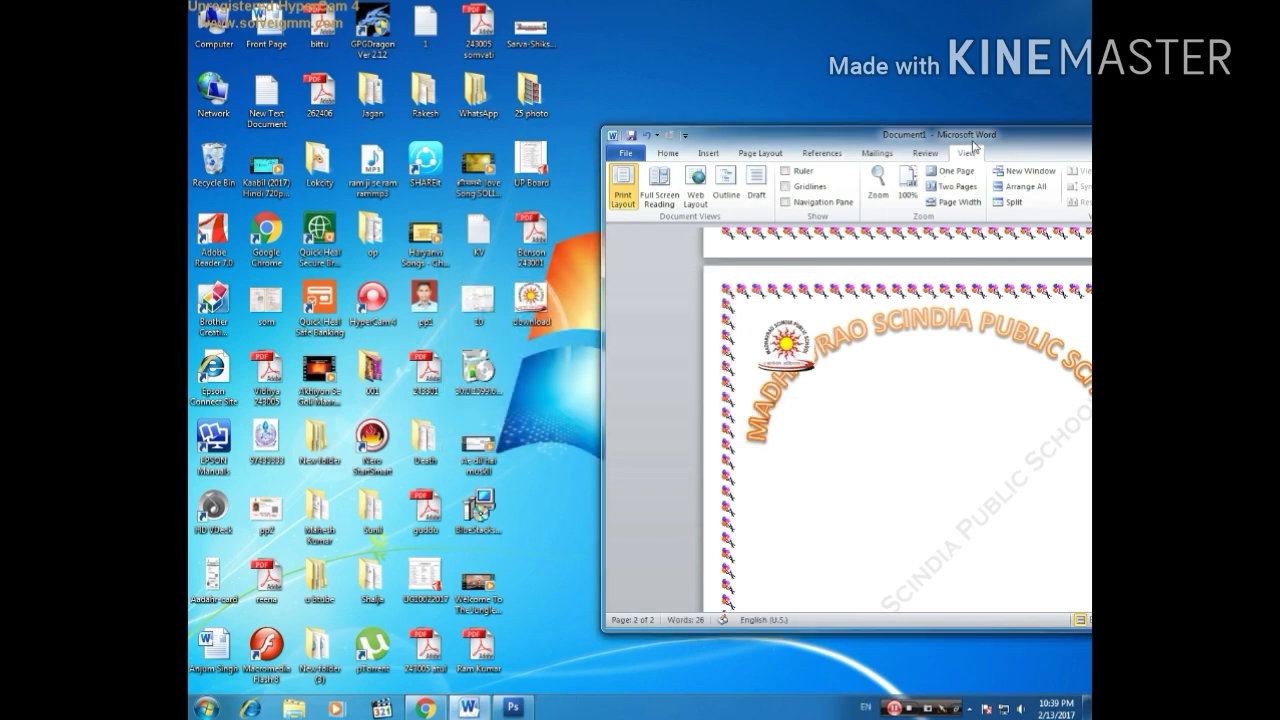
double_click(974, 141)
- Set the school logo's text wrapping to Behind Text
left_click(516, 233)
right_click(500, 212)
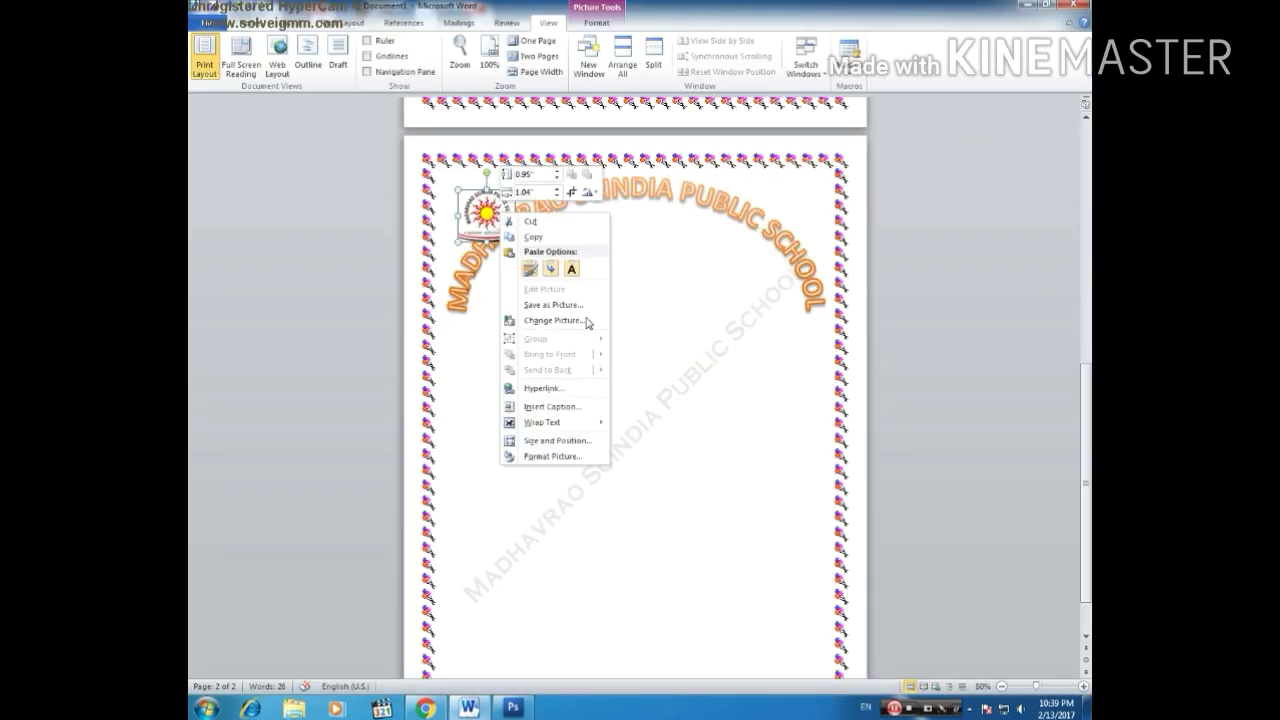
mouse_move(579, 425)
left_click(662, 494)
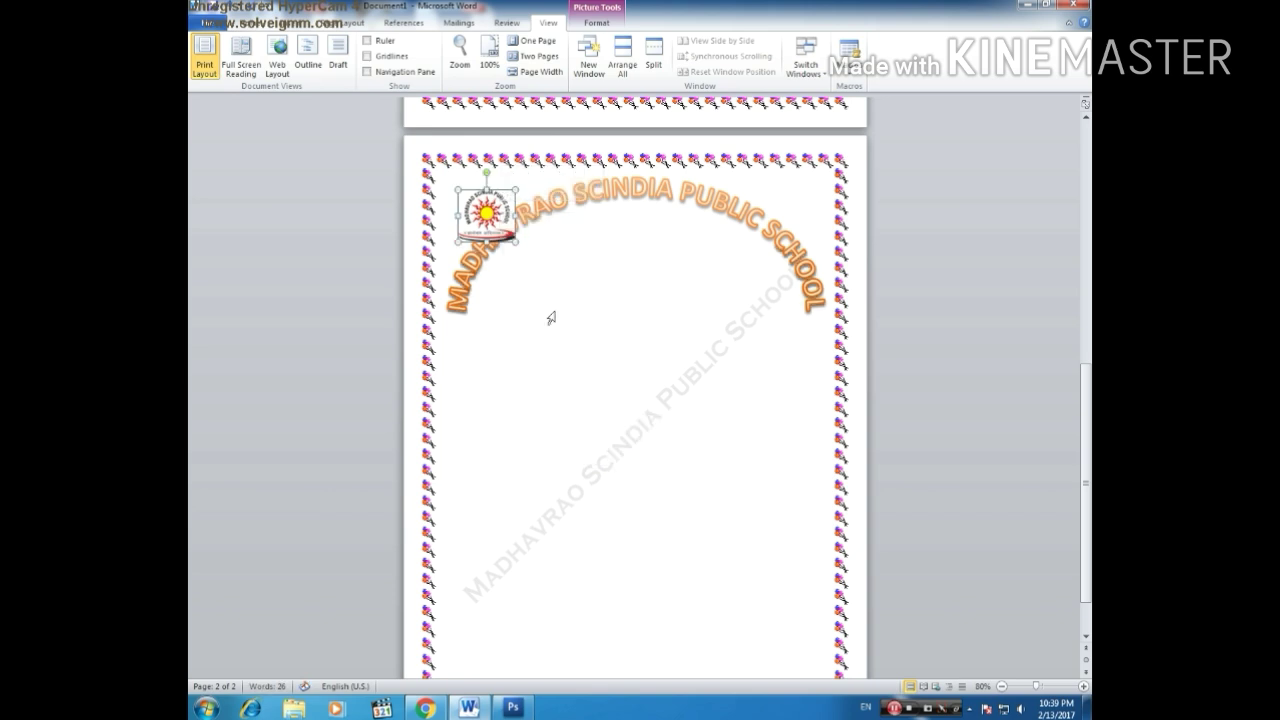
right_click(502, 221)
mouse_move(560, 431)
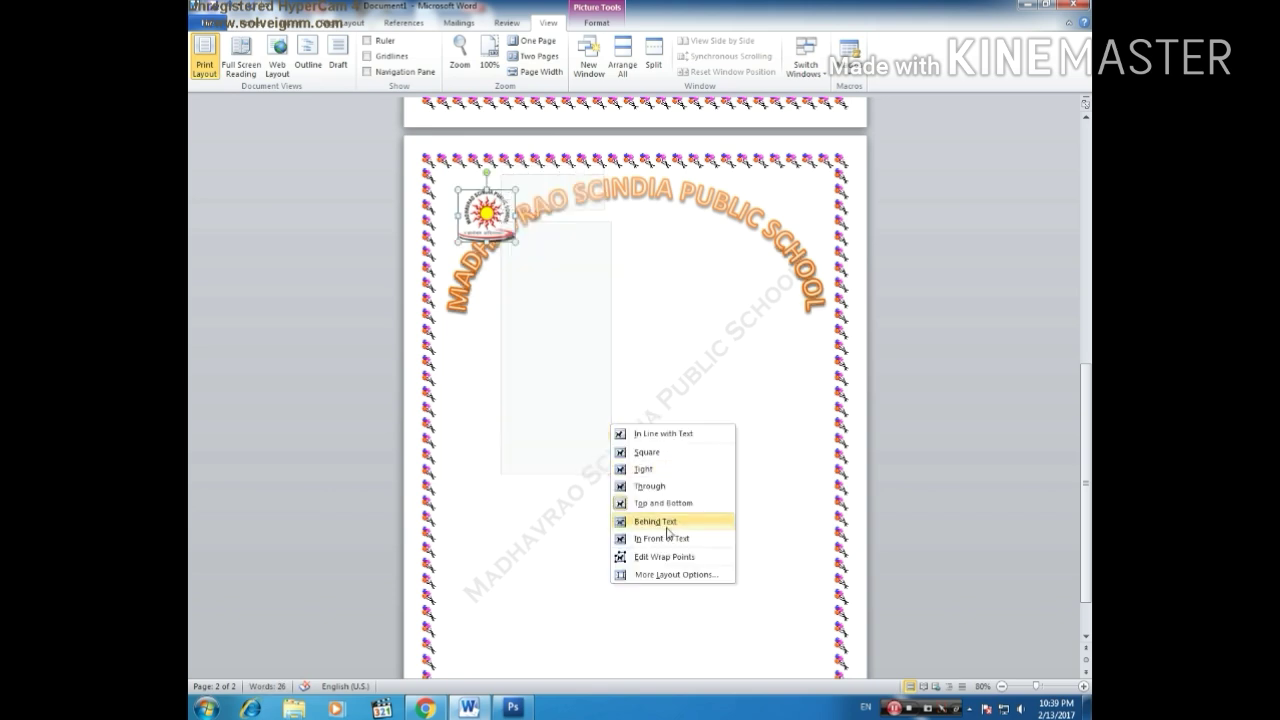
left_click(618, 538)
- Enlarge the school logo and center it beneath the arched school name
left_click_drag(520, 250, 662, 277)
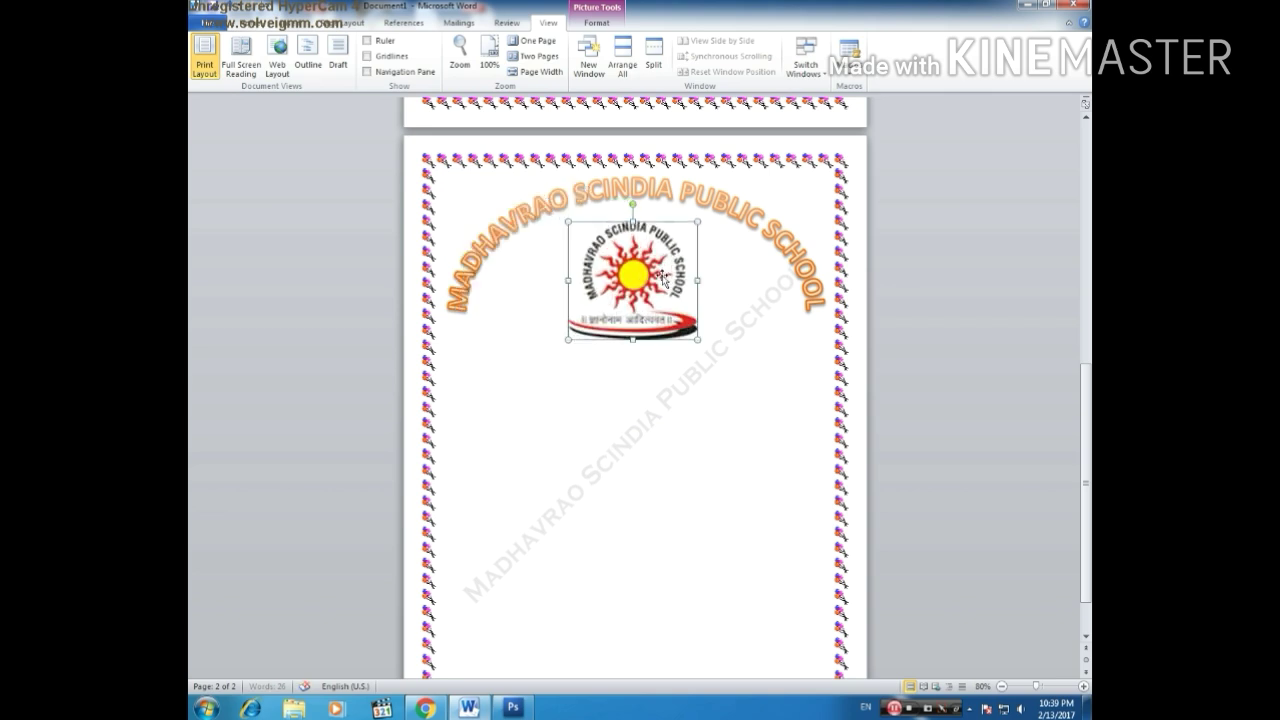
double_click(653, 268)
left_click(652, 500)
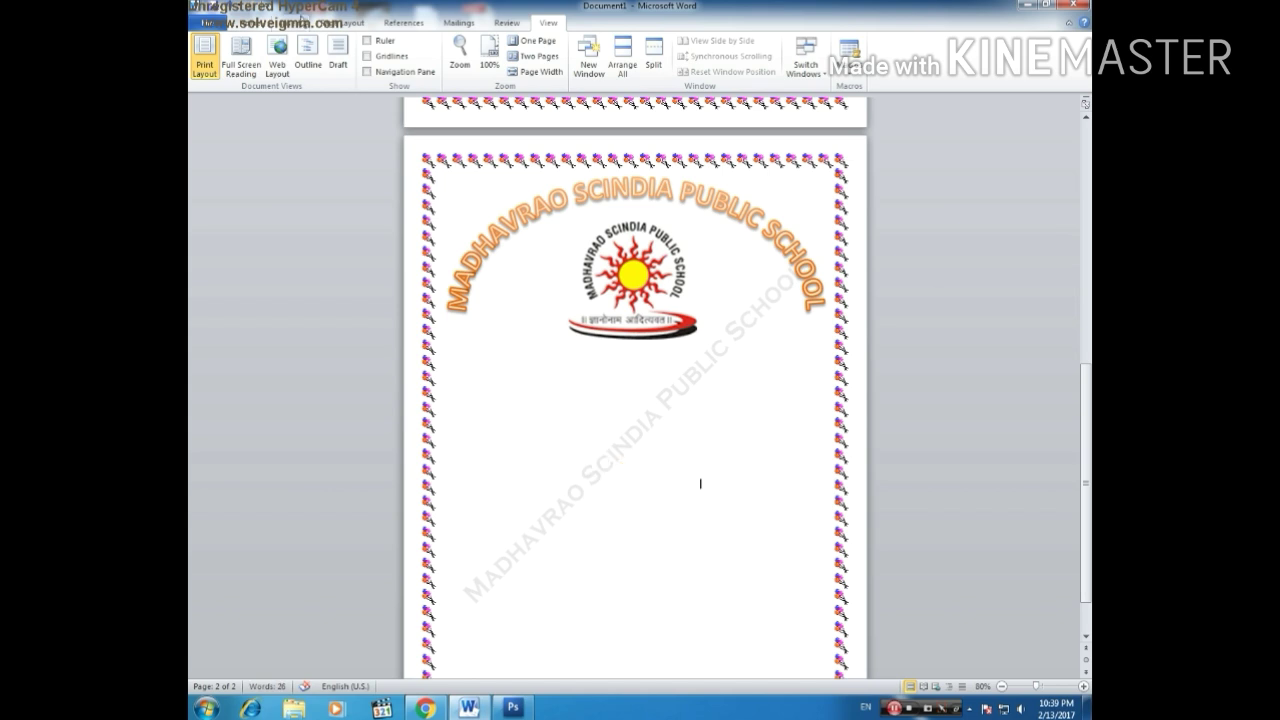
- Insert WordArt in the light blue reflected style reading "BAREILLY" with "SESSION 2016-17" on a second line
left_click(290, 22)
left_click(847, 50)
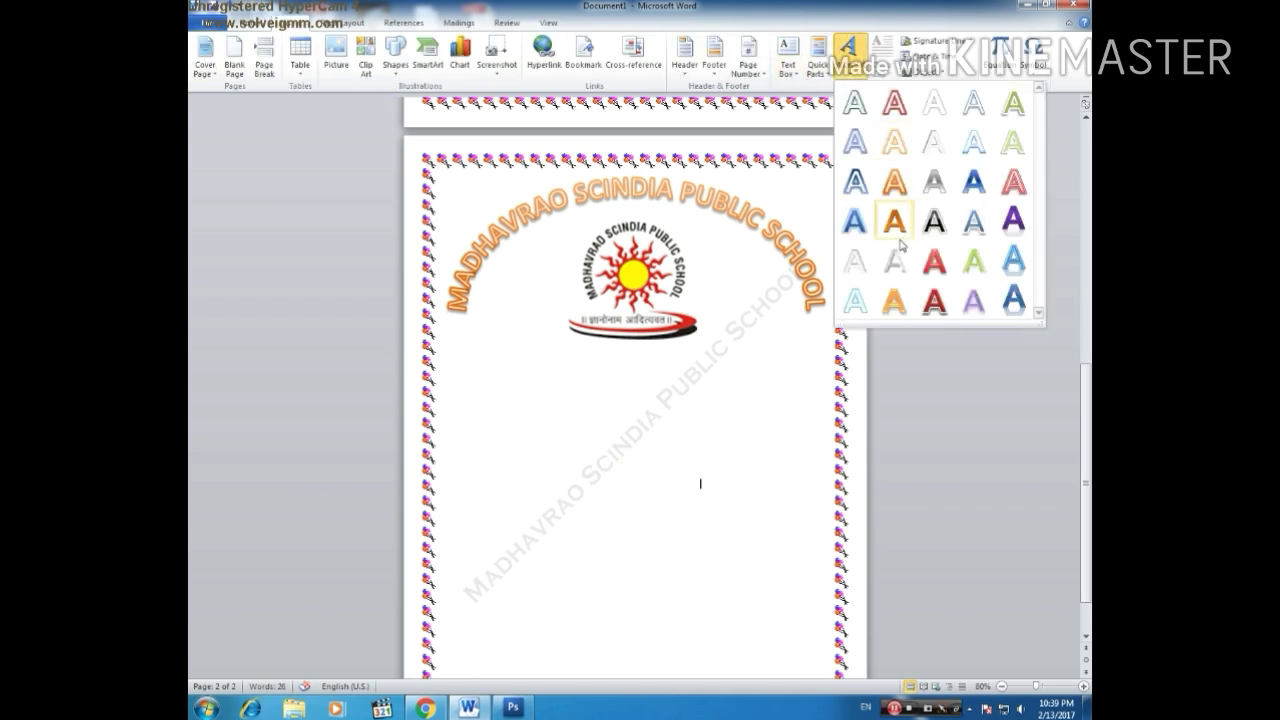
left_click(1013, 261)
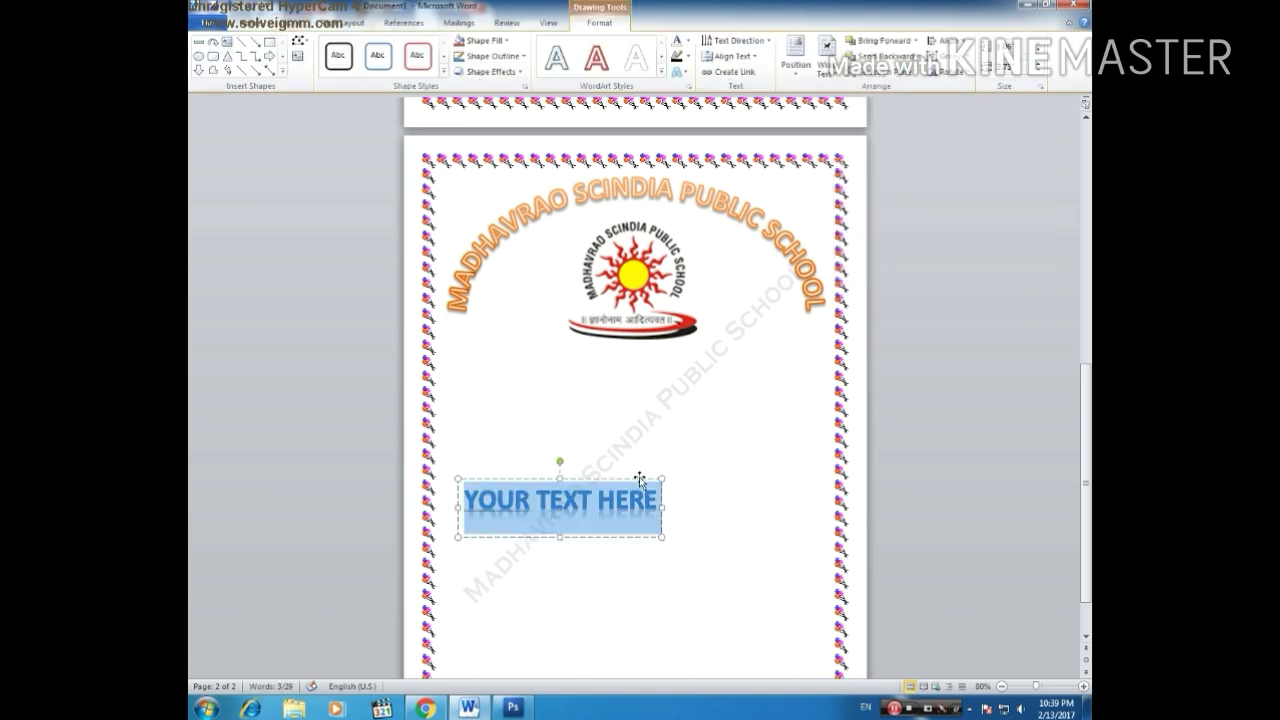
type("BAREILLY")
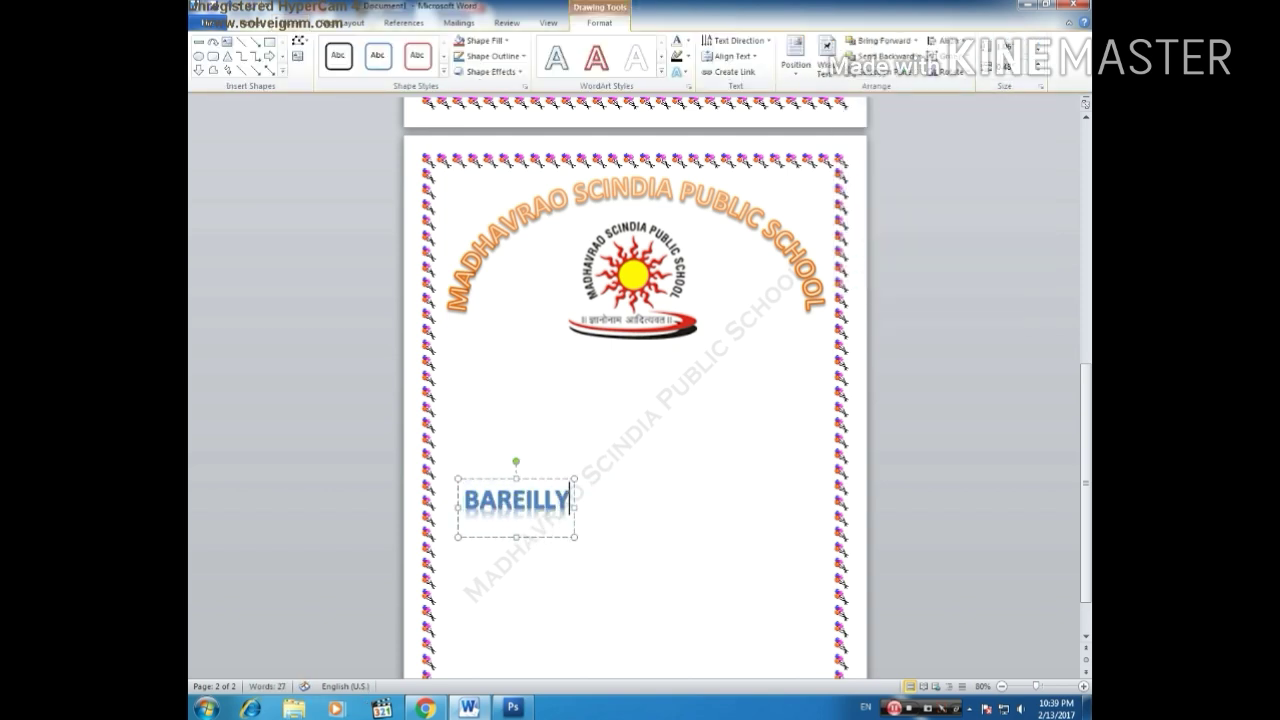
key("Return")
type("SES")
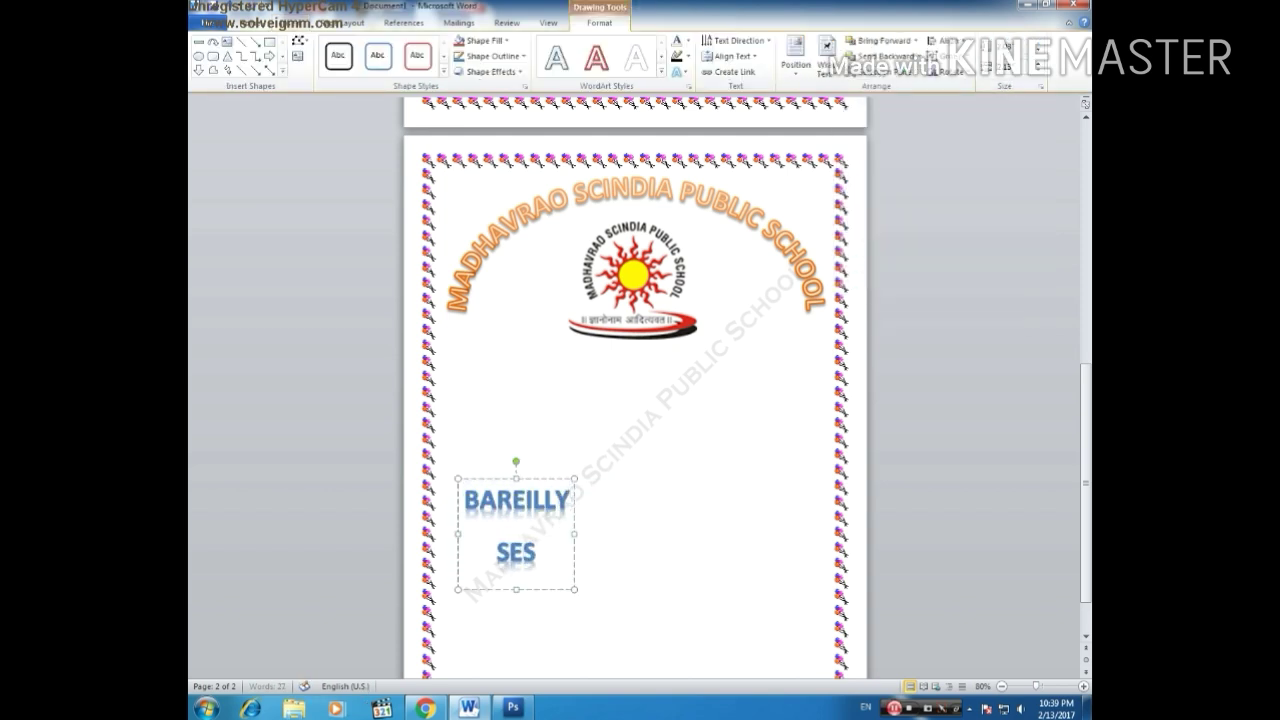
type("SION 2016-17")
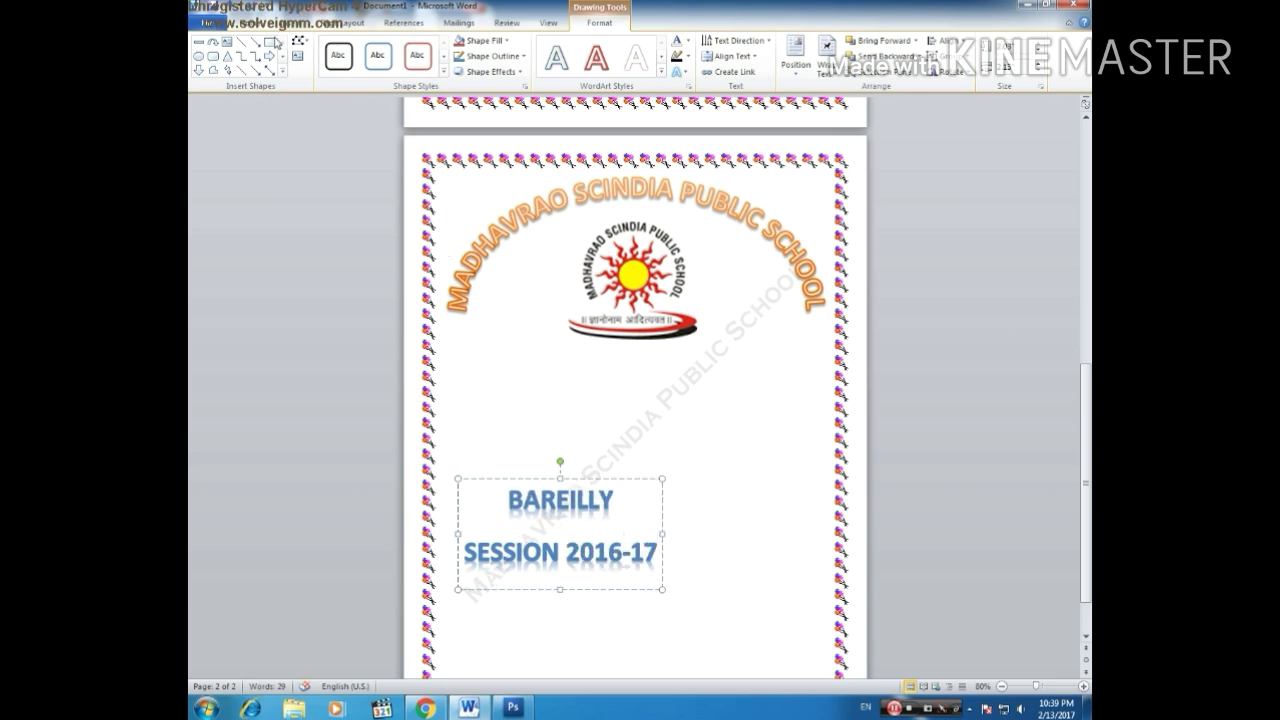
- Move the BAREILLY session WordArt beneath the school logo and widen its box to span the page between the side borders
left_click_drag(594, 477, 676, 357)
left_click_drag(744, 411, 829, 408)
left_click_drag(540, 411, 436, 411)
left_click(711, 517)
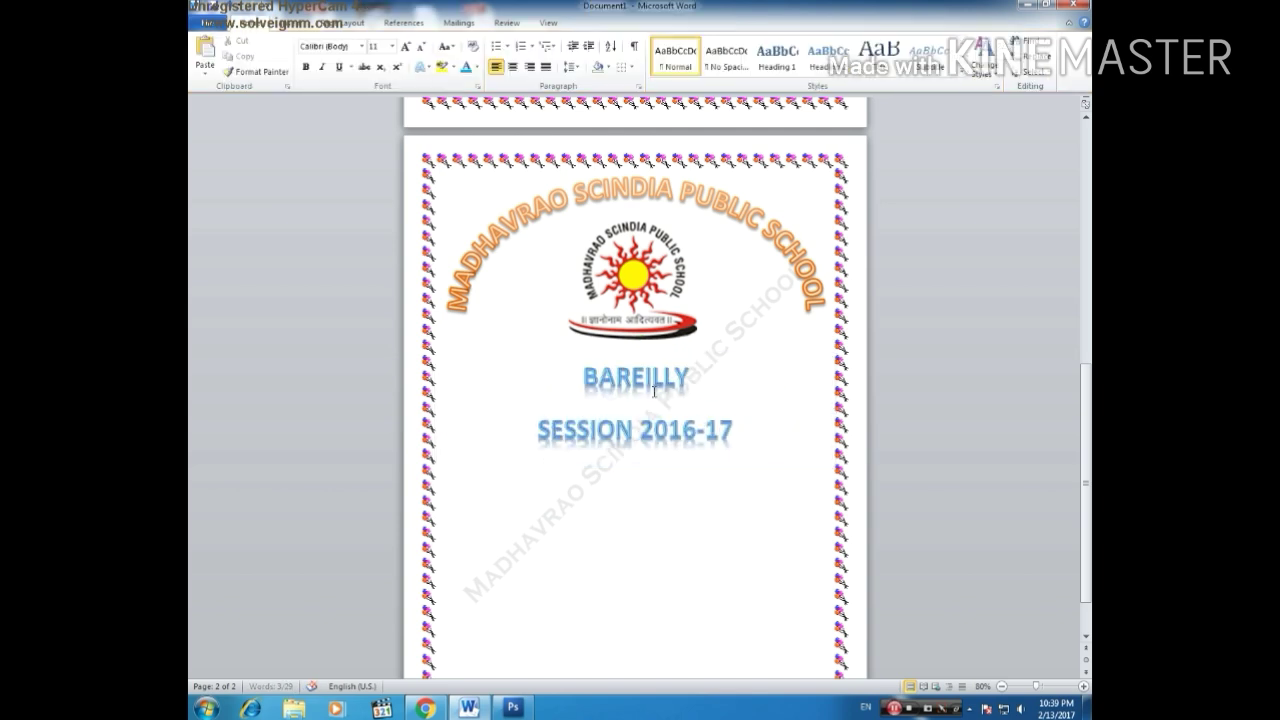
- Reduce the height of the BAREILLY session WordArt box and shift it up slightly to sit closely under the logo
left_click(625, 456)
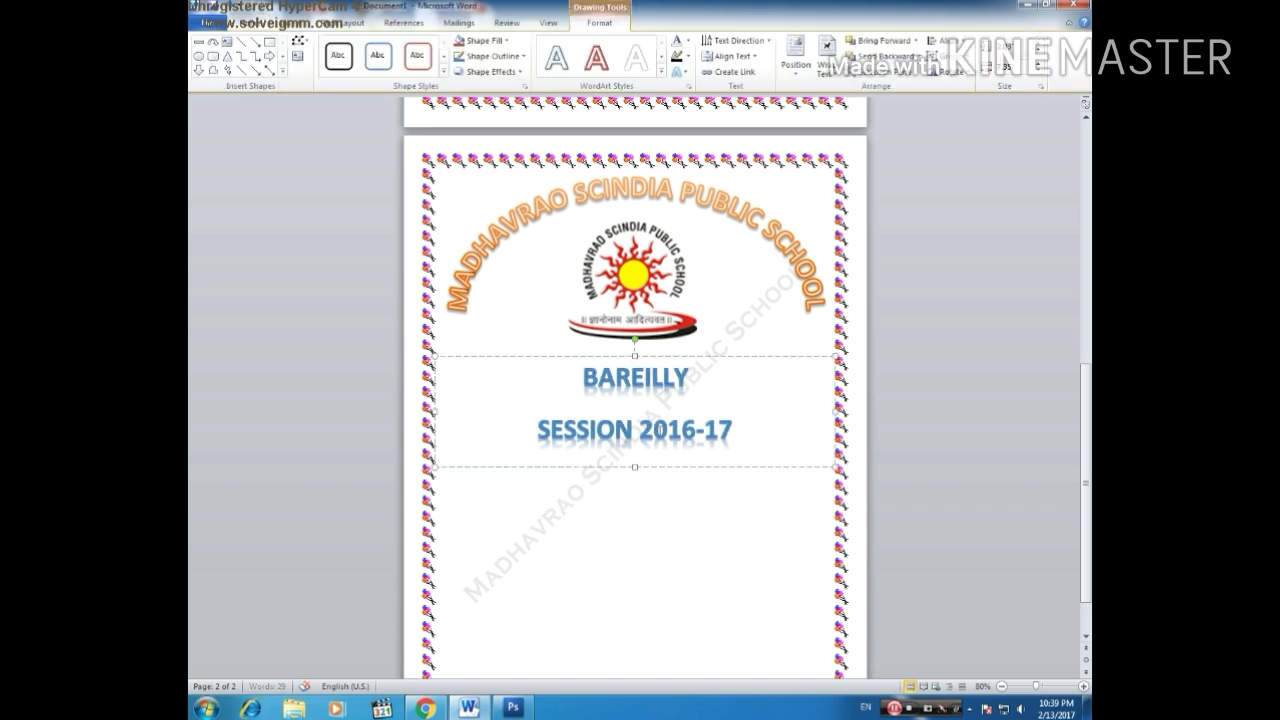
left_click(637, 471)
left_click(635, 464)
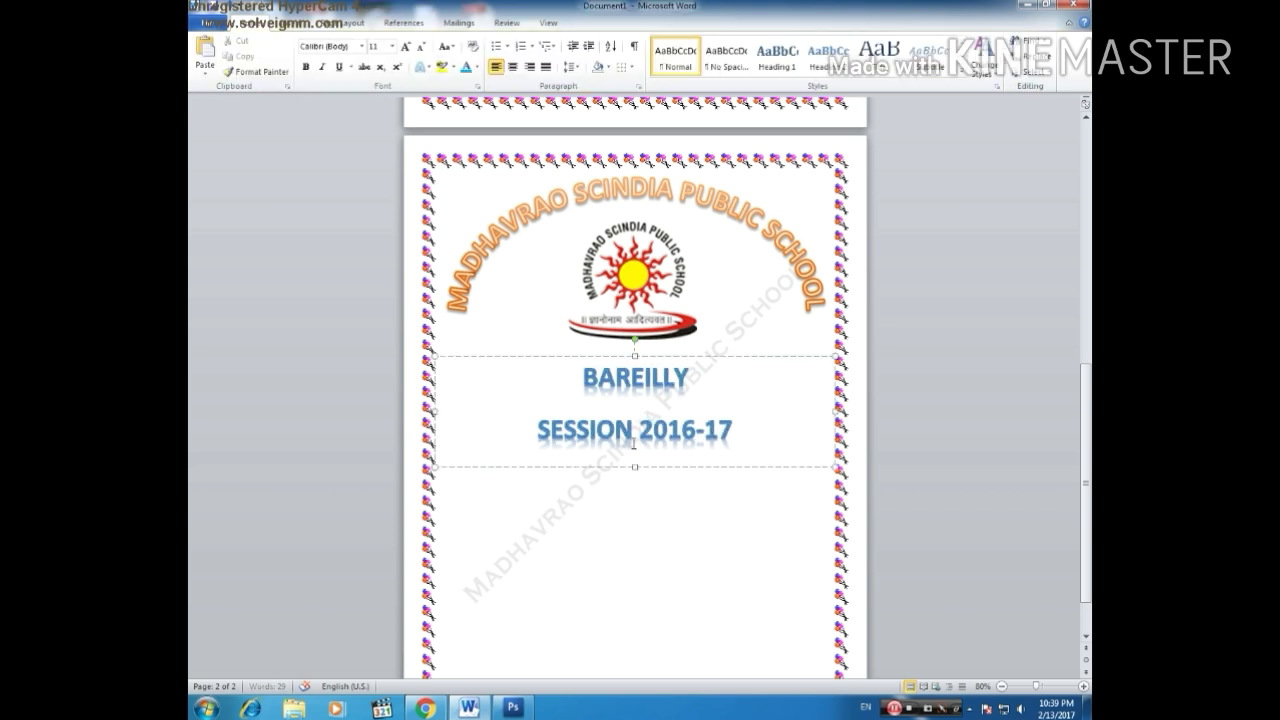
left_click_drag(635, 467, 635, 452)
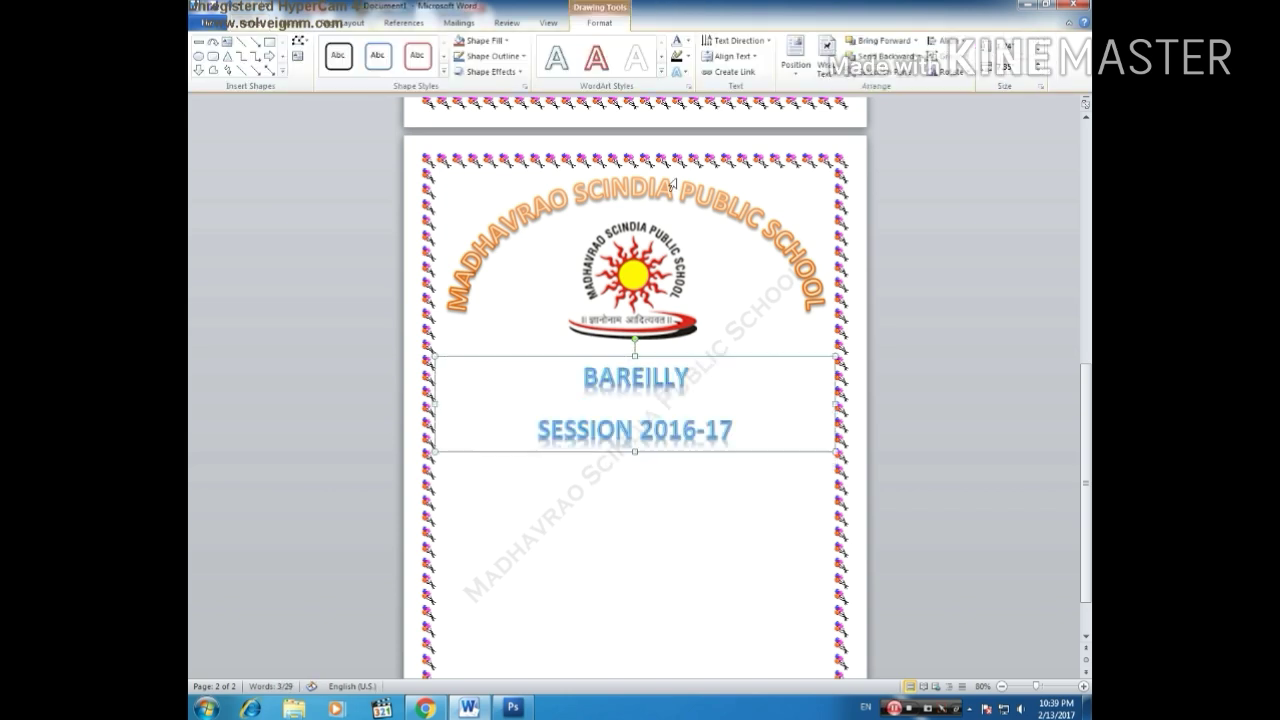
left_click_drag(634, 355, 635, 361)
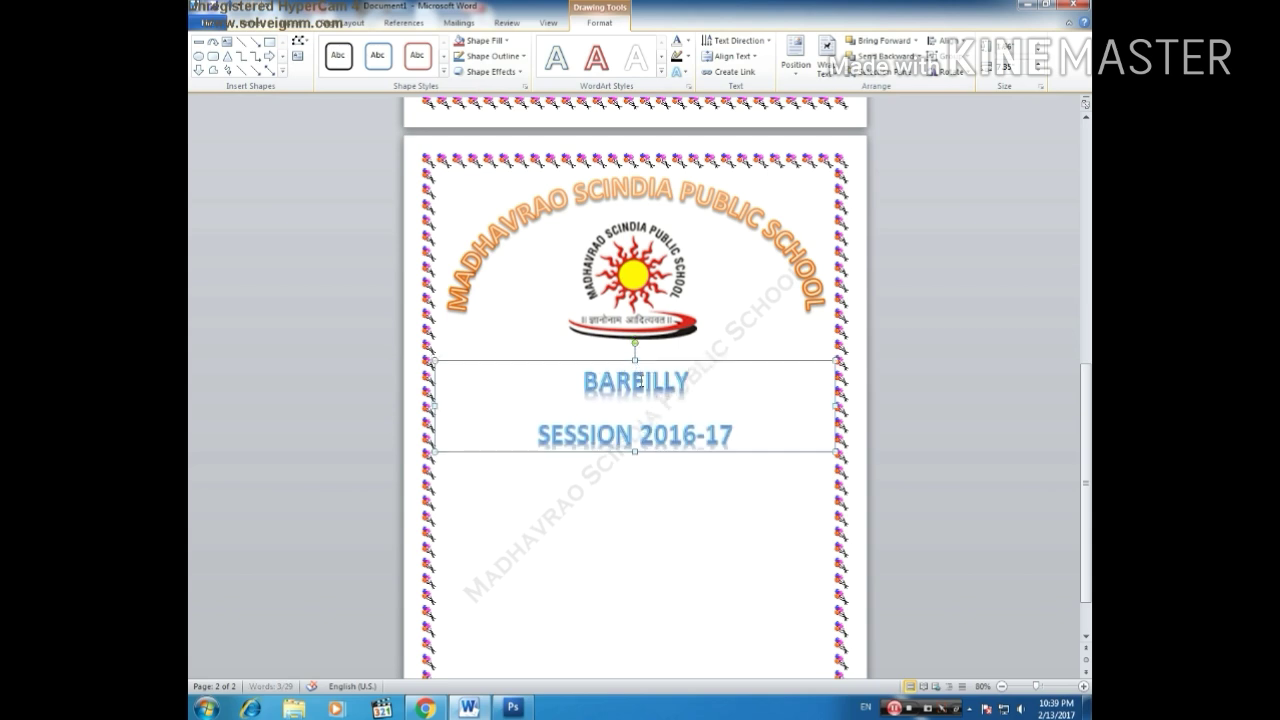
left_click(668, 347)
left_click(663, 497)
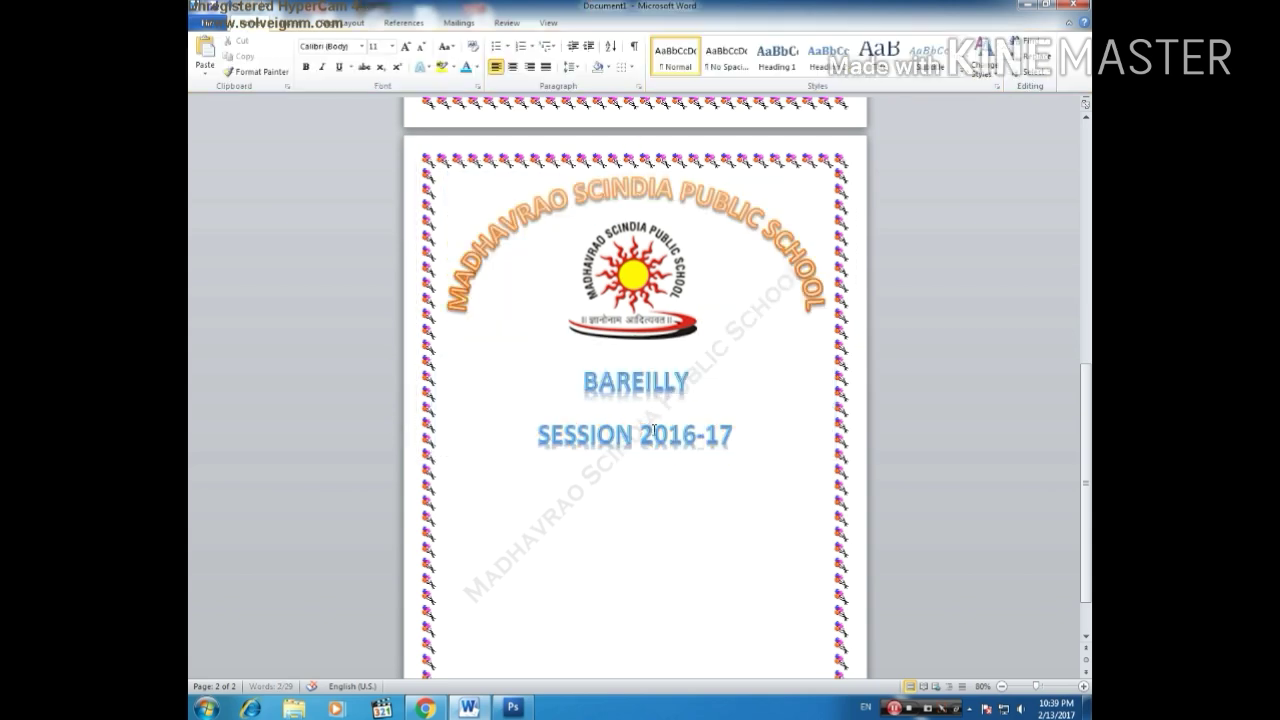
left_click(649, 387)
left_click(657, 361)
left_click_drag(657, 361, 655, 354)
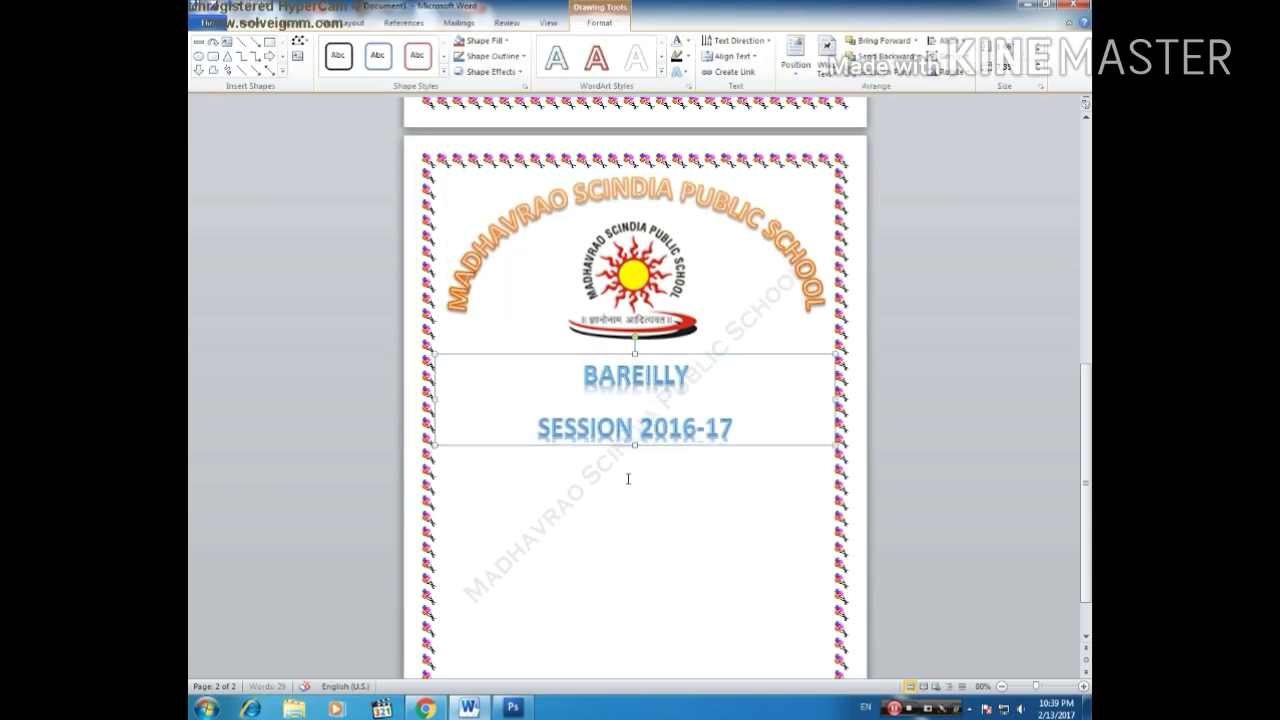
left_click(623, 517)
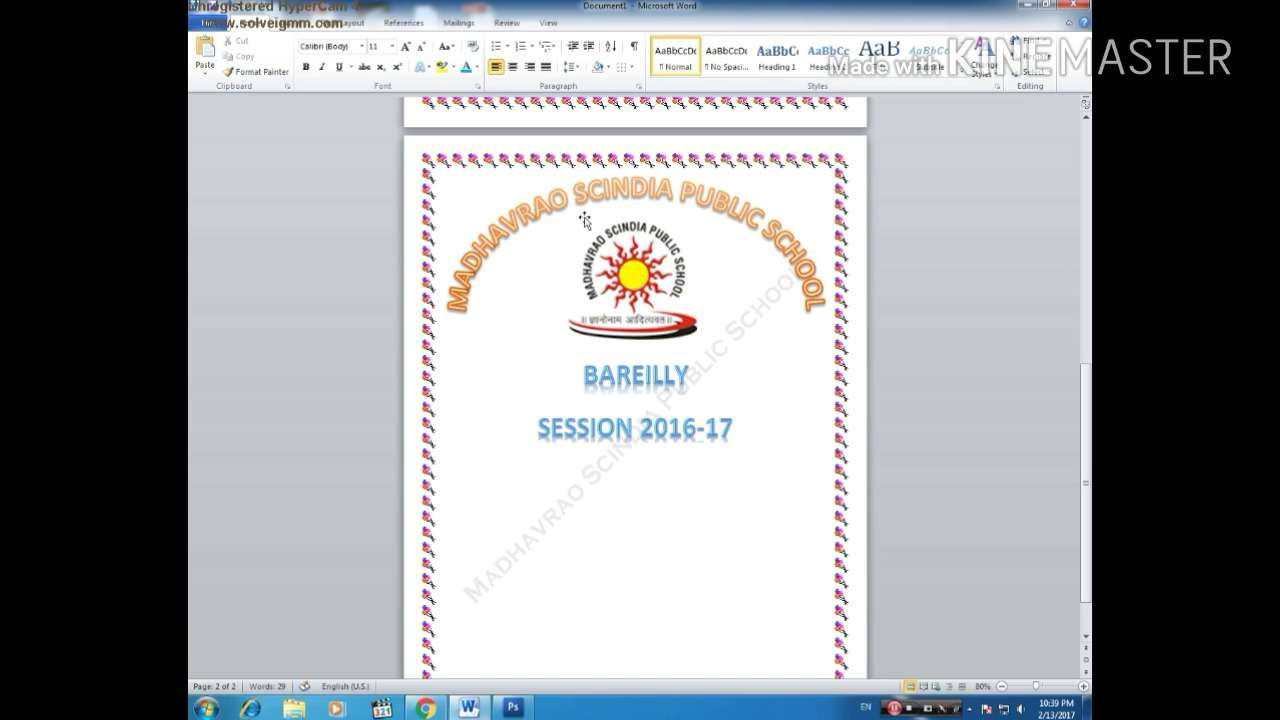
left_click(305, 22)
left_click(848, 50)
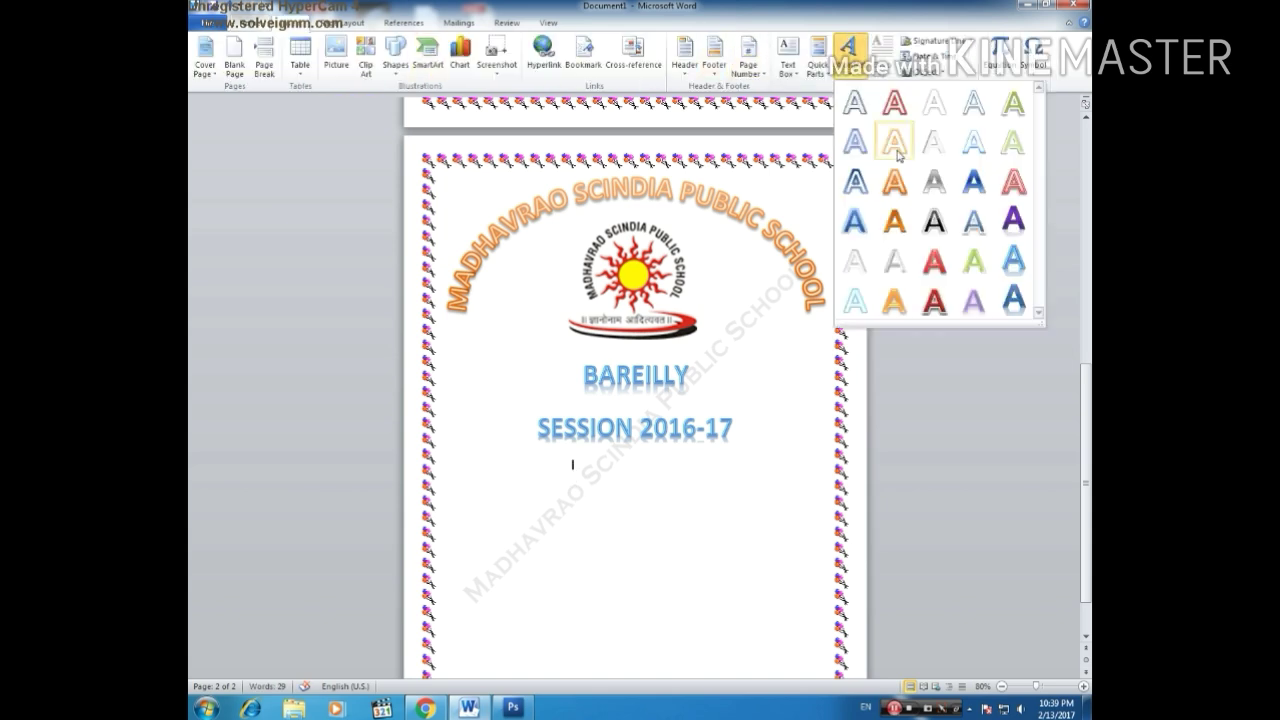
left_click(1013, 259)
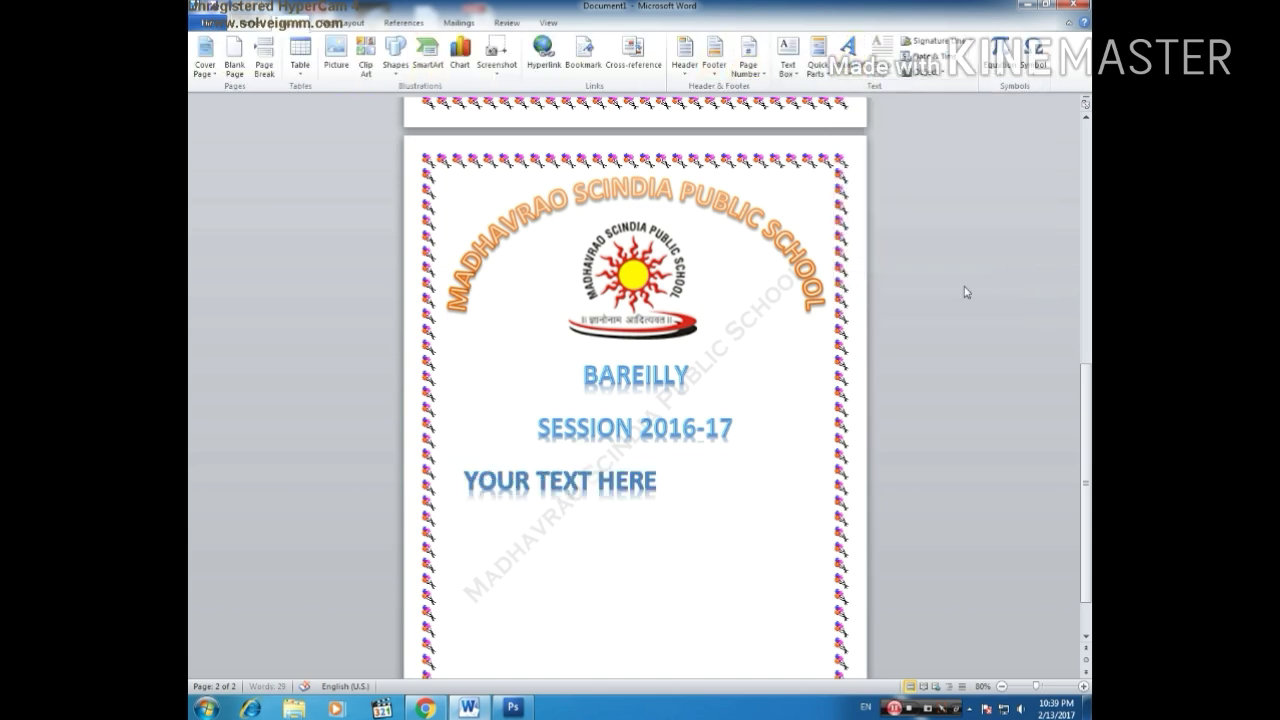
left_click(616, 461)
key("Delete")
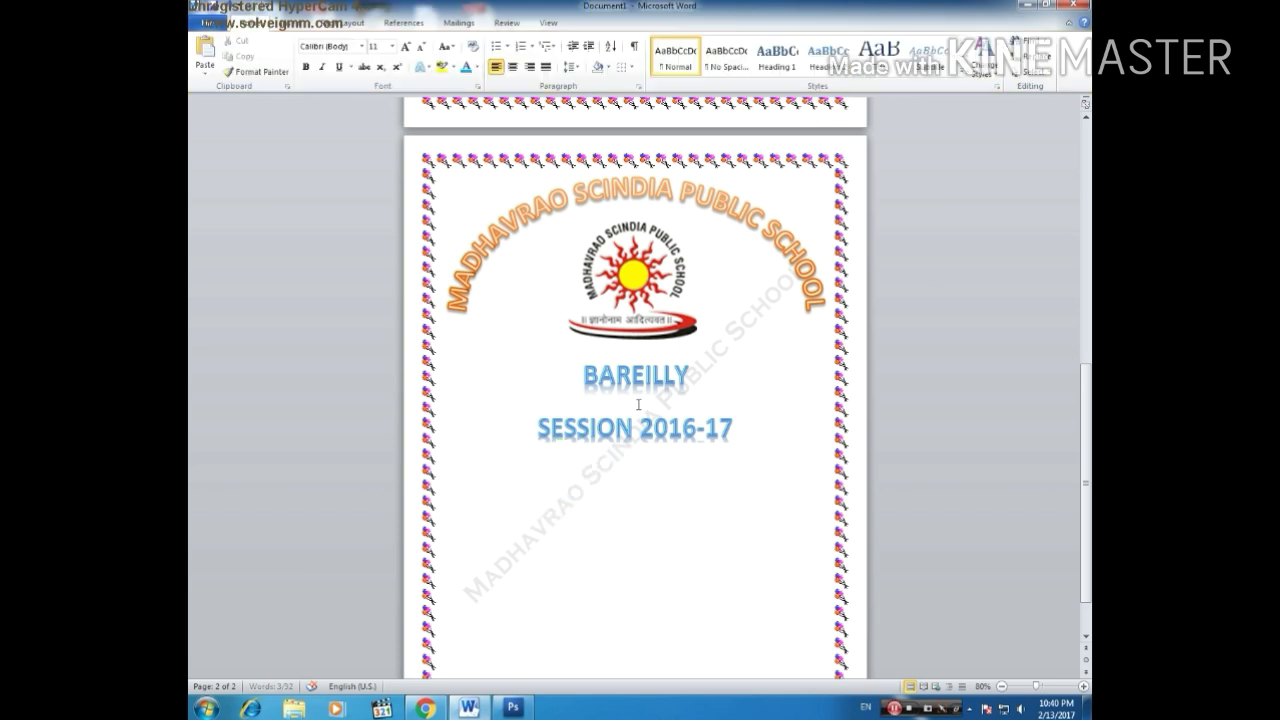
left_click(305, 22)
left_click(848, 50)
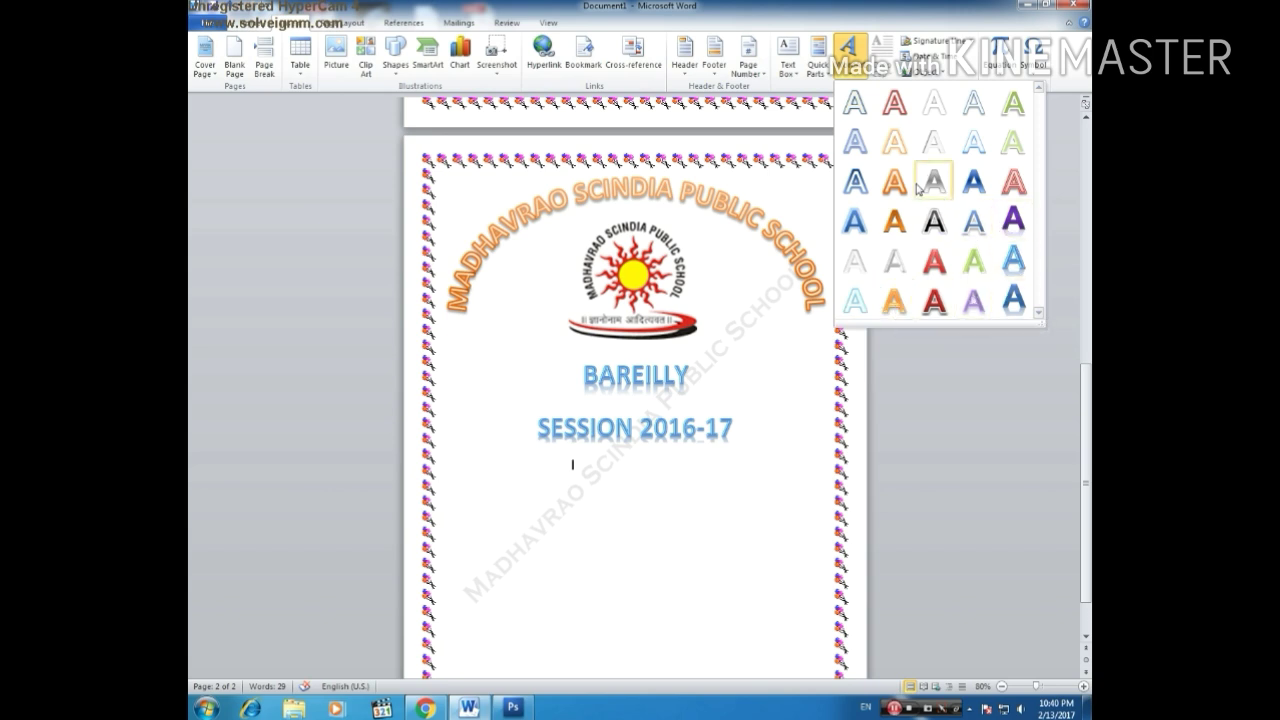
left_click(894, 102)
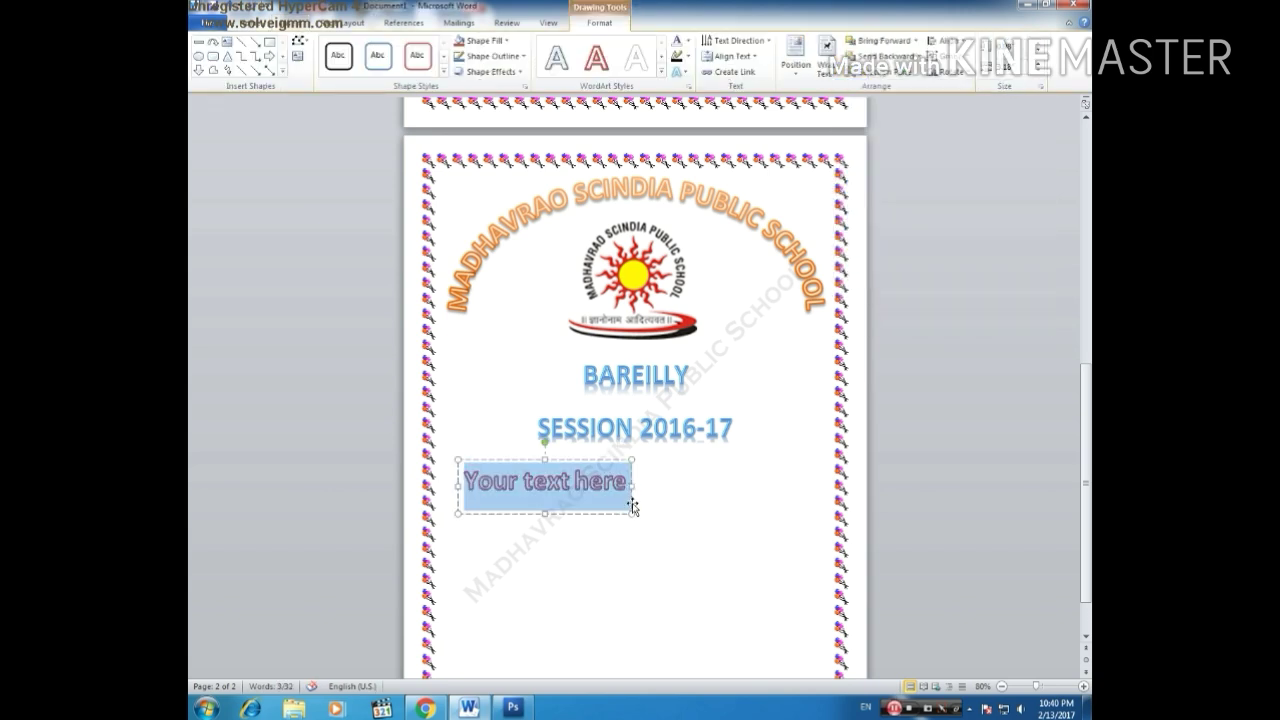
left_click(597, 467)
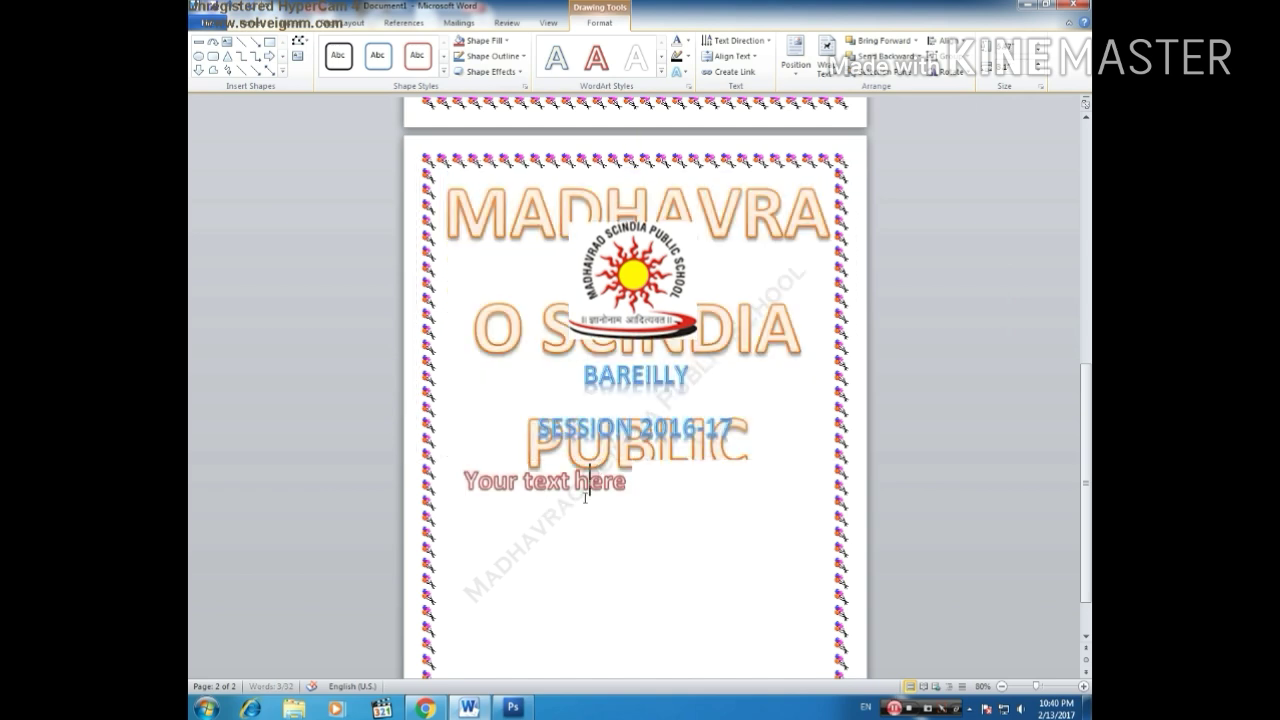
key("Delete")
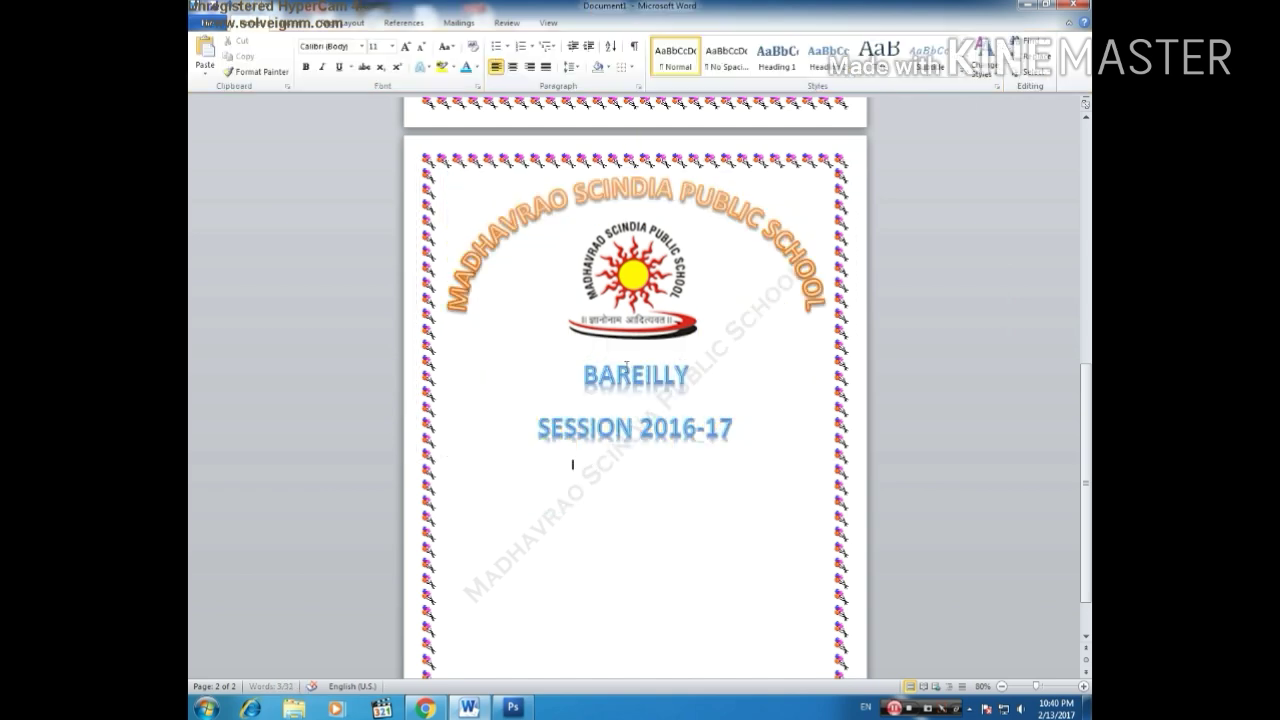
- Insert another WordArt in the blue glowing style below the session line and widen its box
left_click(302, 22)
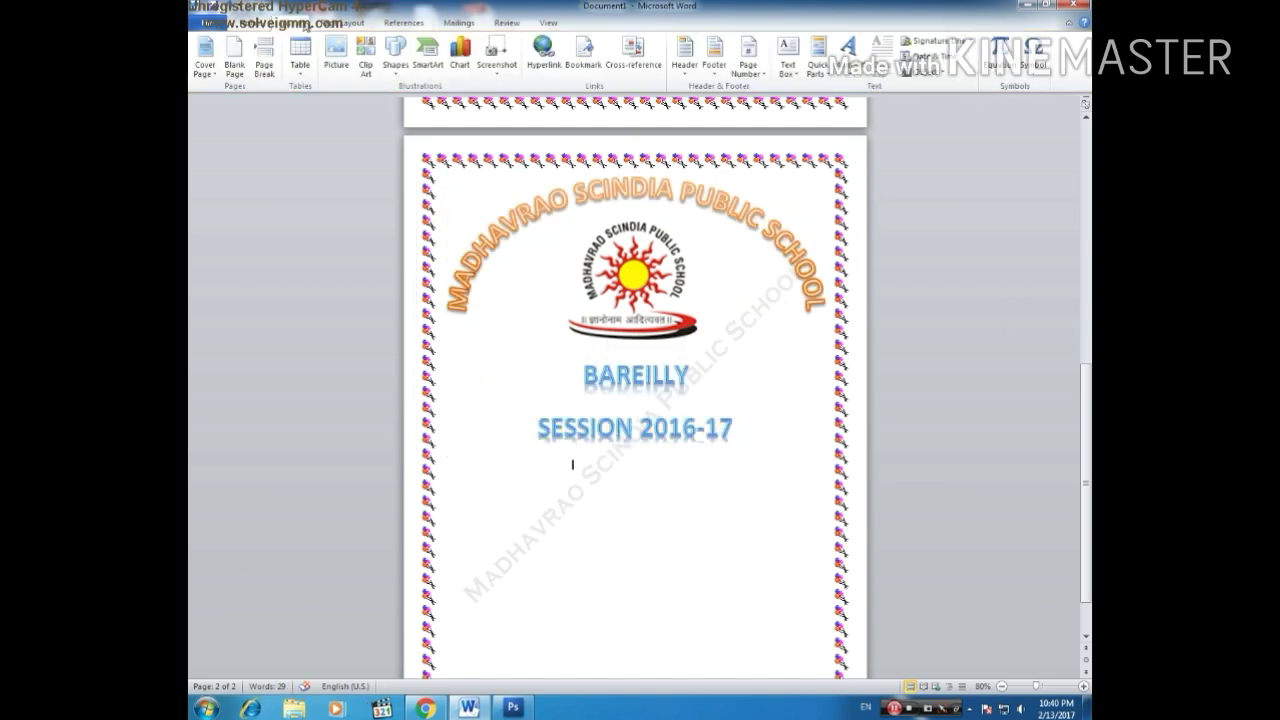
left_click(848, 50)
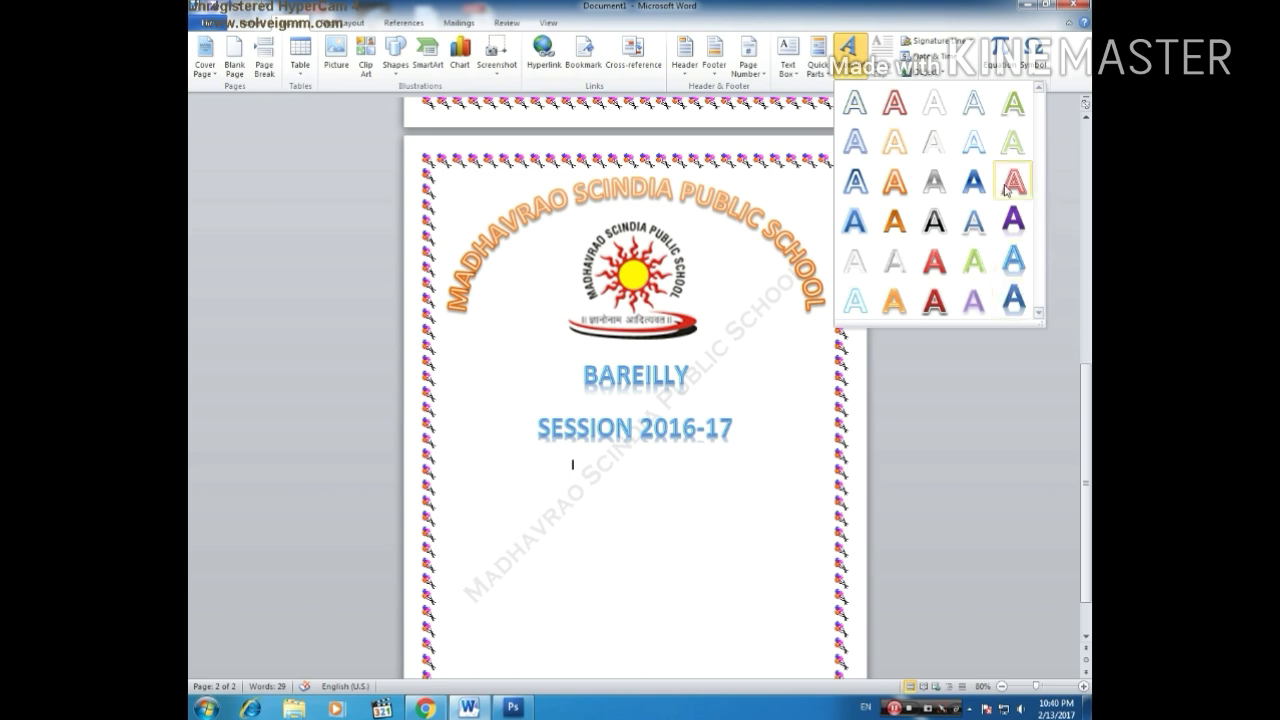
left_click(854, 220)
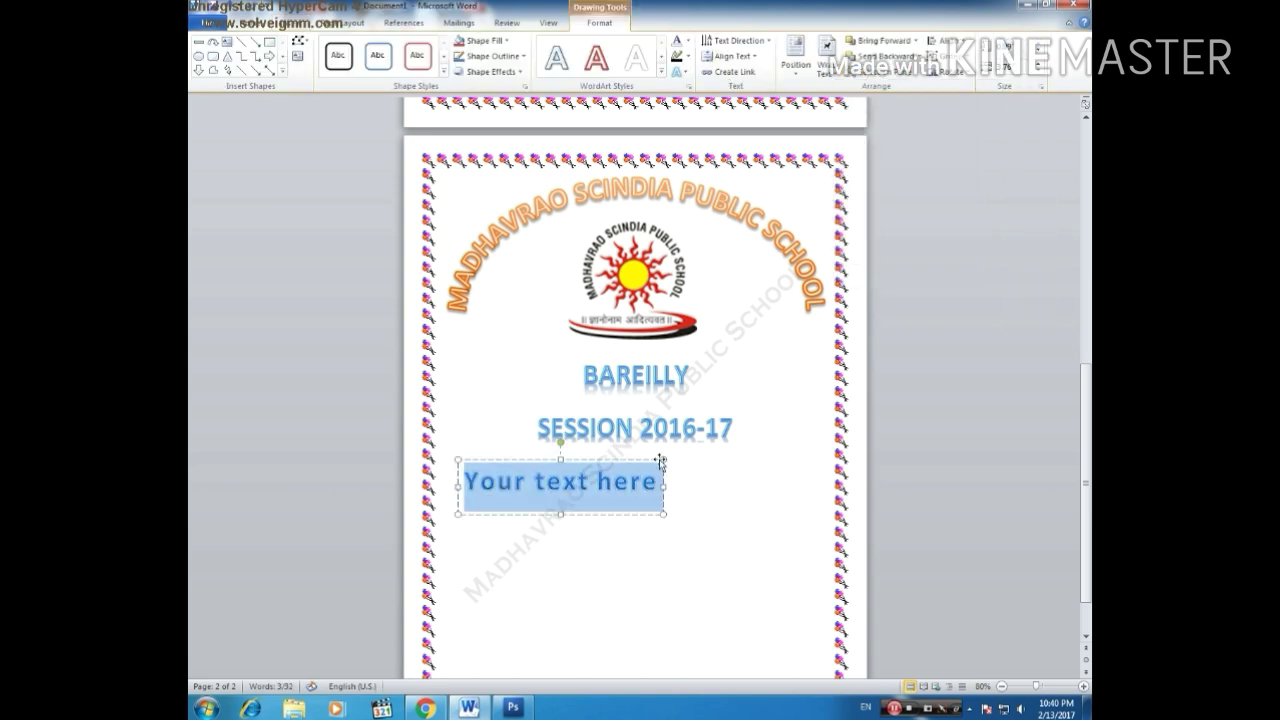
left_click_drag(664, 512, 778, 514)
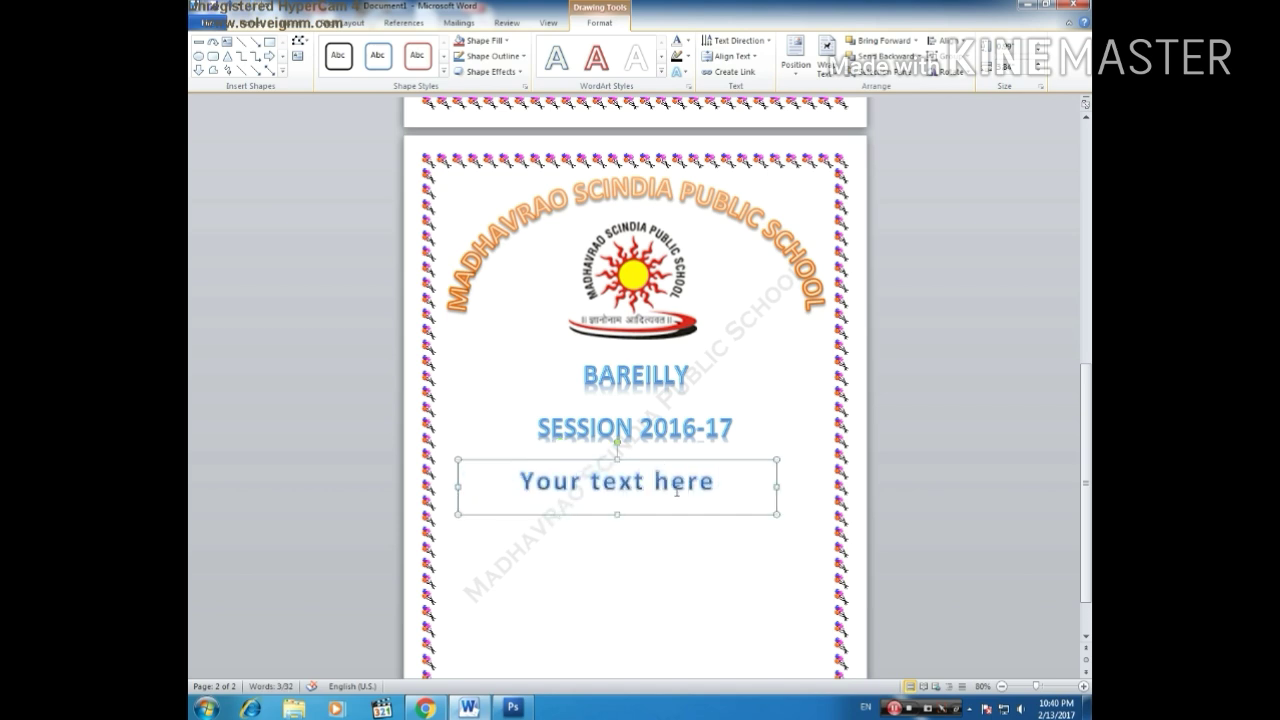
- Replace the new WordArt's placeholder text with "A PROJECT REPORT ON"
left_click_drag(711, 486, 487, 492)
type("A pro")
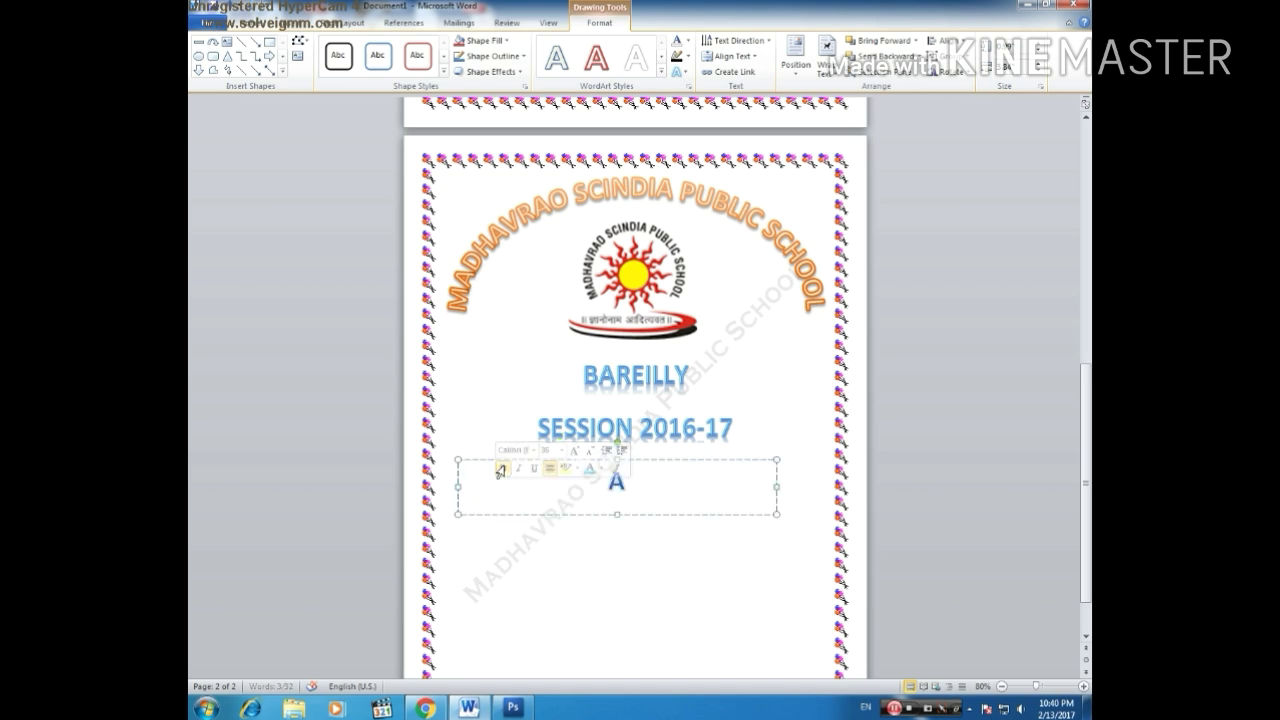
key("BackSpace")
key("BackSpace")
key("BackSpace")
key("BackSpace")
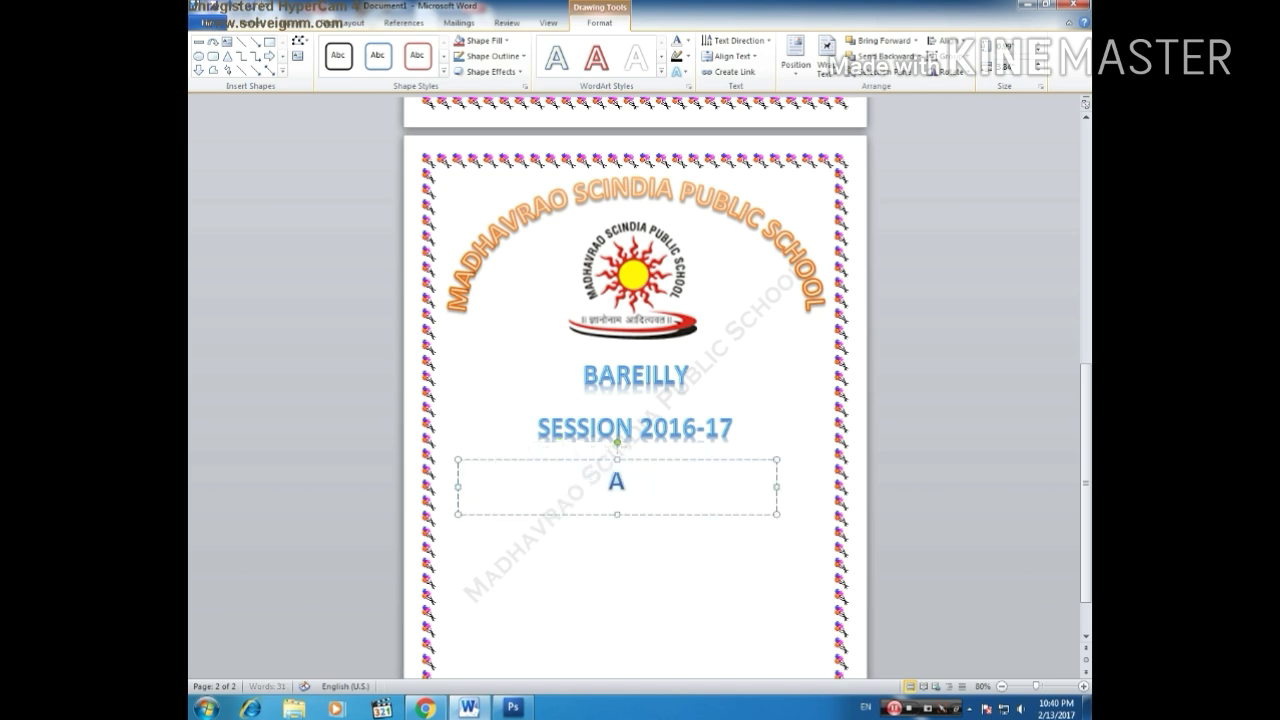
type("PROJETC ")
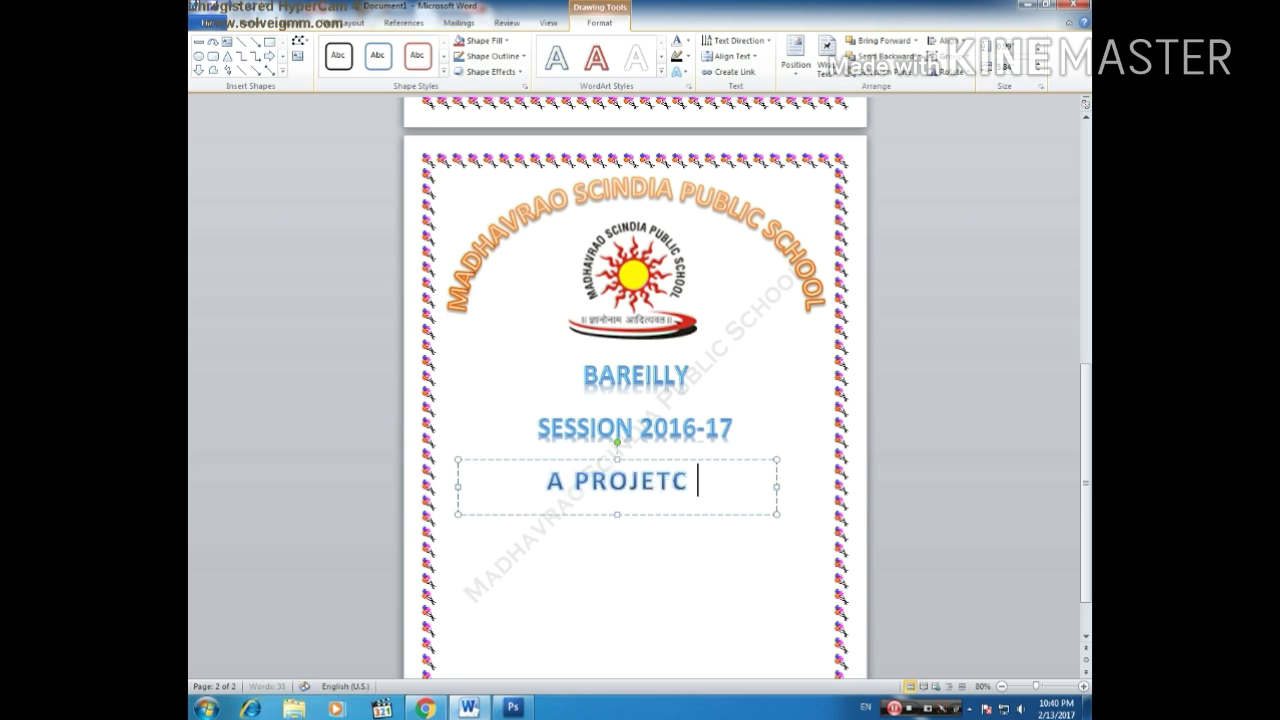
type("REPORT On")
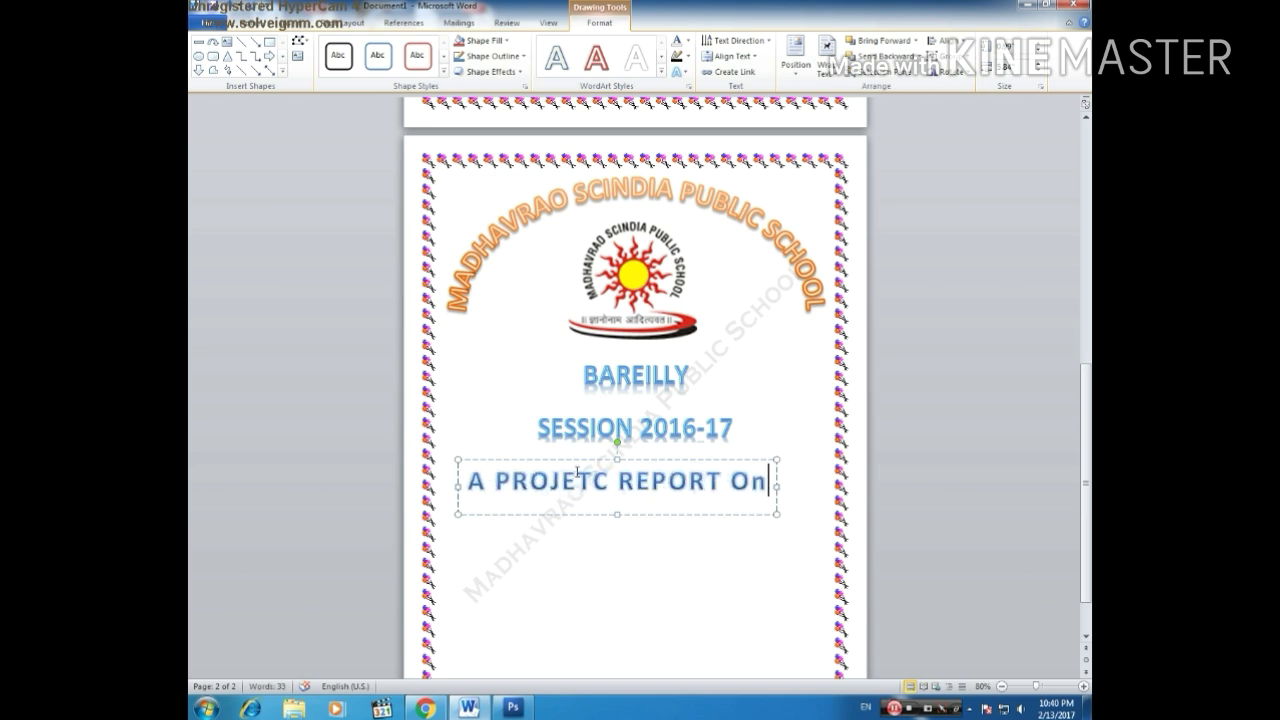
key("BackSpace")
type("N")
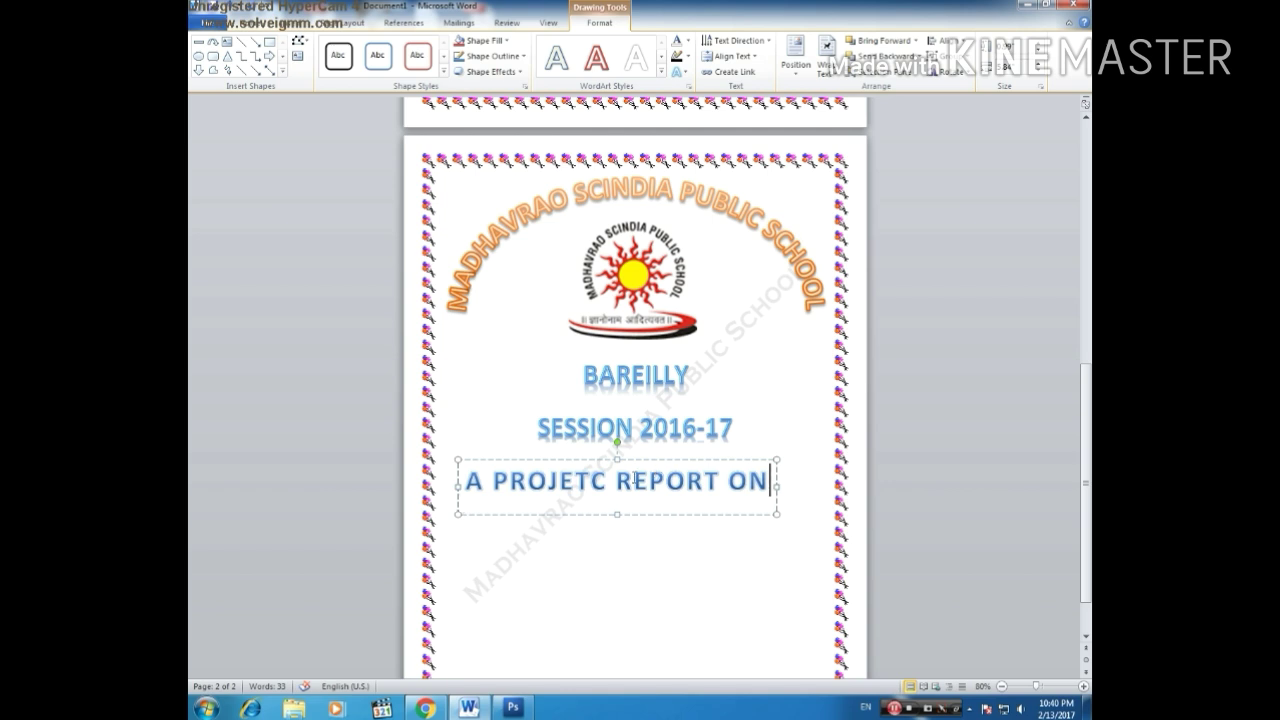
key("BackSpace")
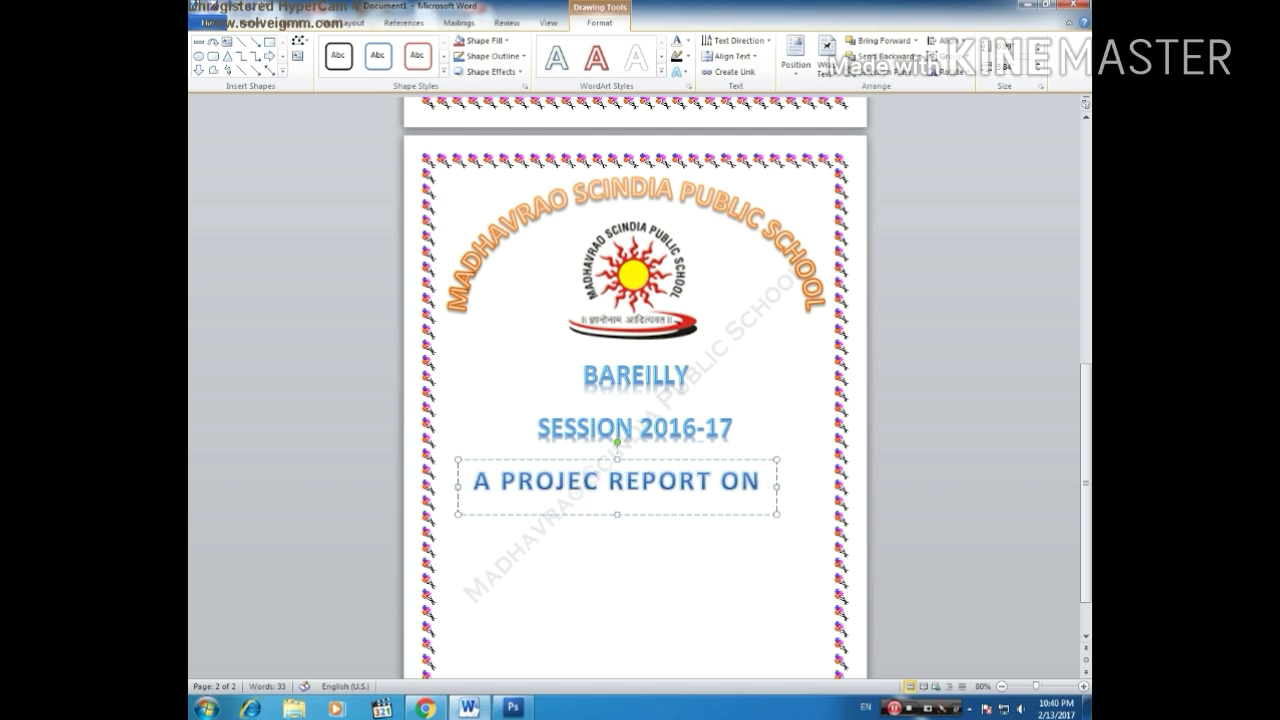
type("T")
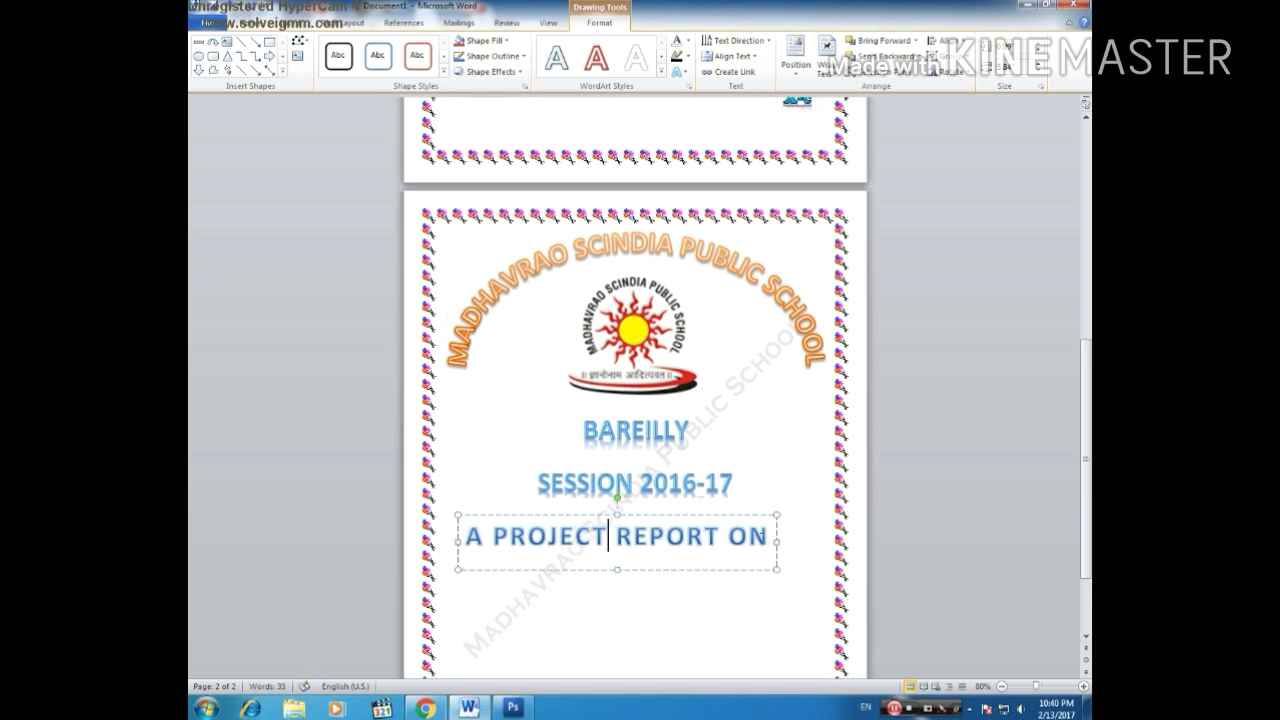
- Widen the "A PROJECT REPORT ON" box to span between the side borders and apply the dark red bevelled WordArt style to its text
left_click_drag(778, 458, 834, 458)
left_click_drag(438, 462, 436, 462)
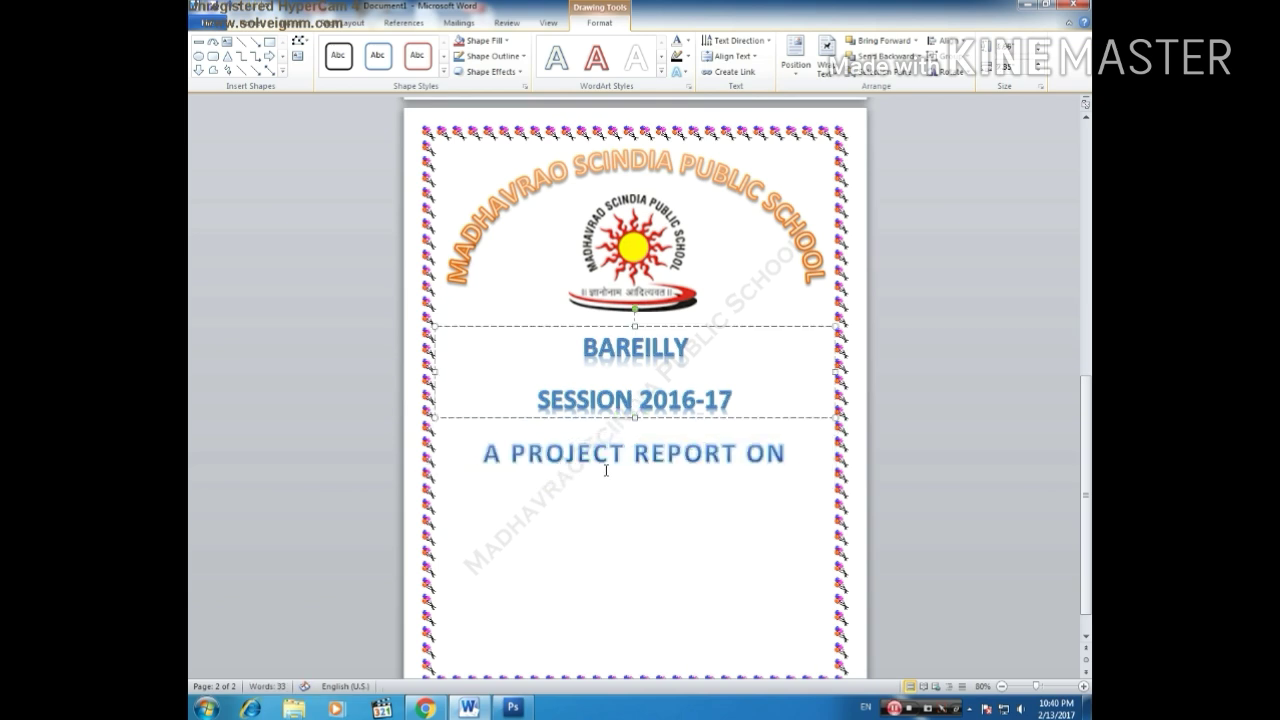
left_click_drag(484, 455, 775, 432)
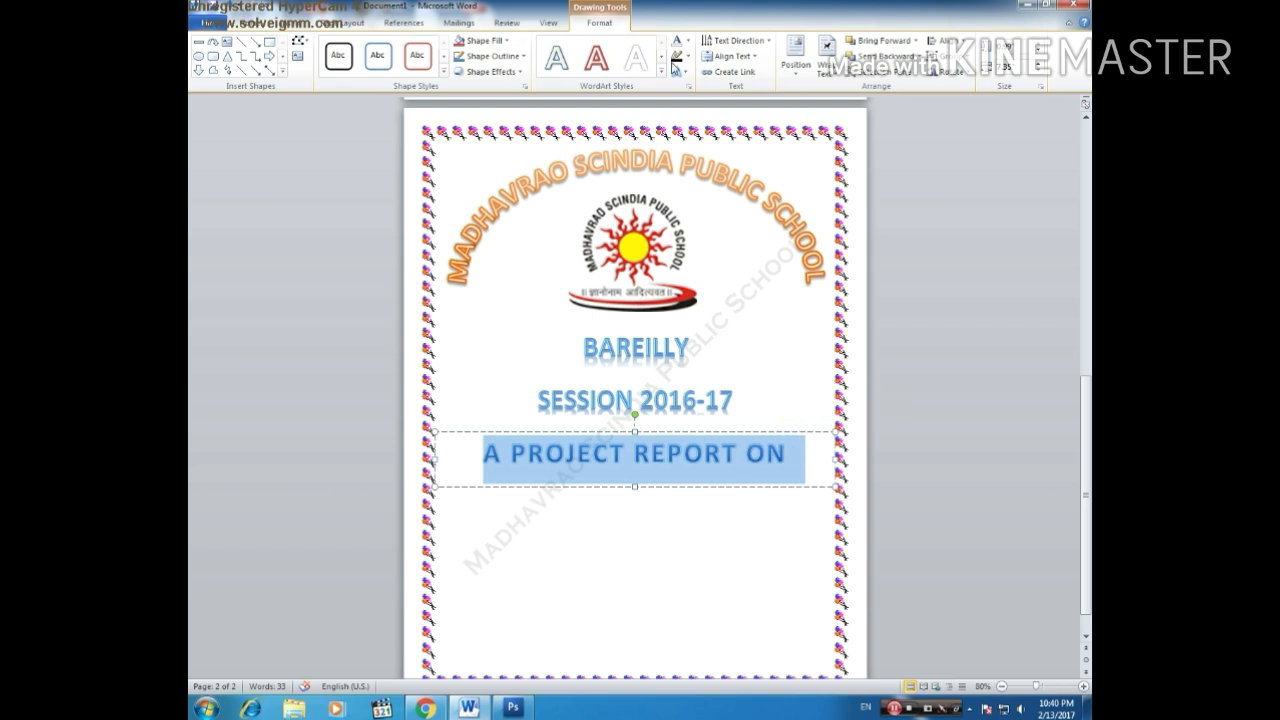
left_click(664, 73)
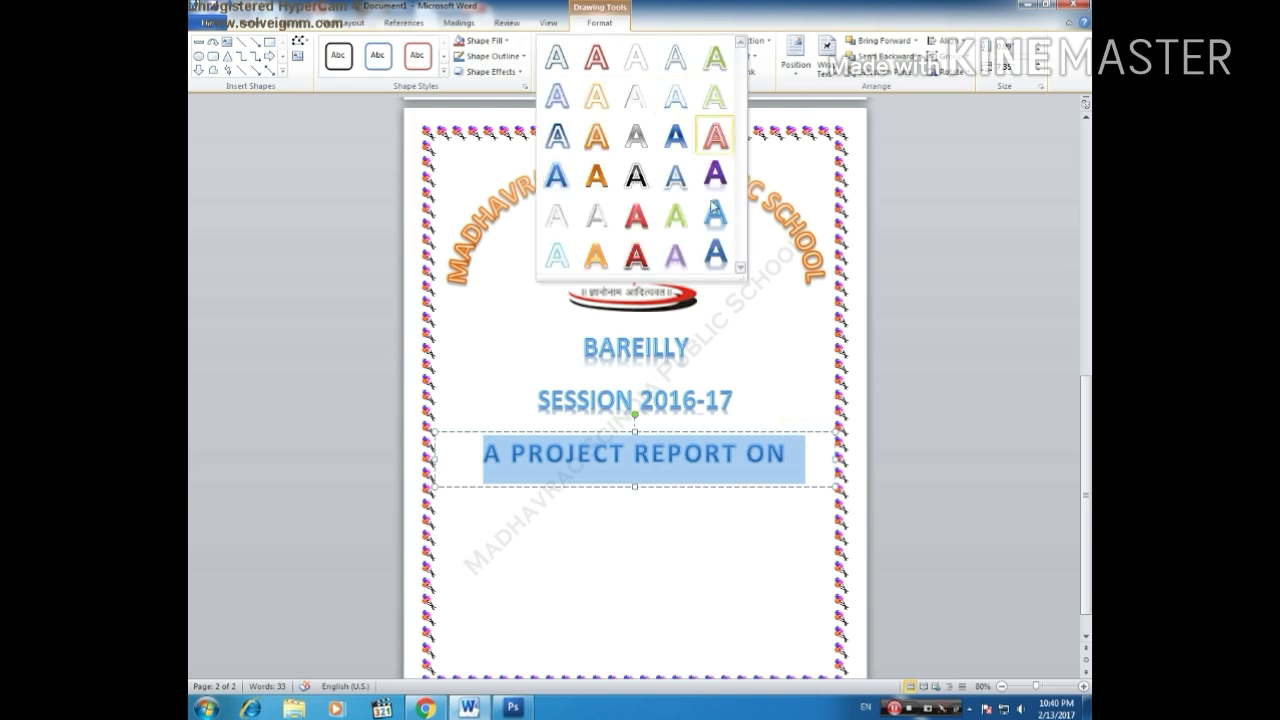
left_click(643, 257)
left_click(657, 490)
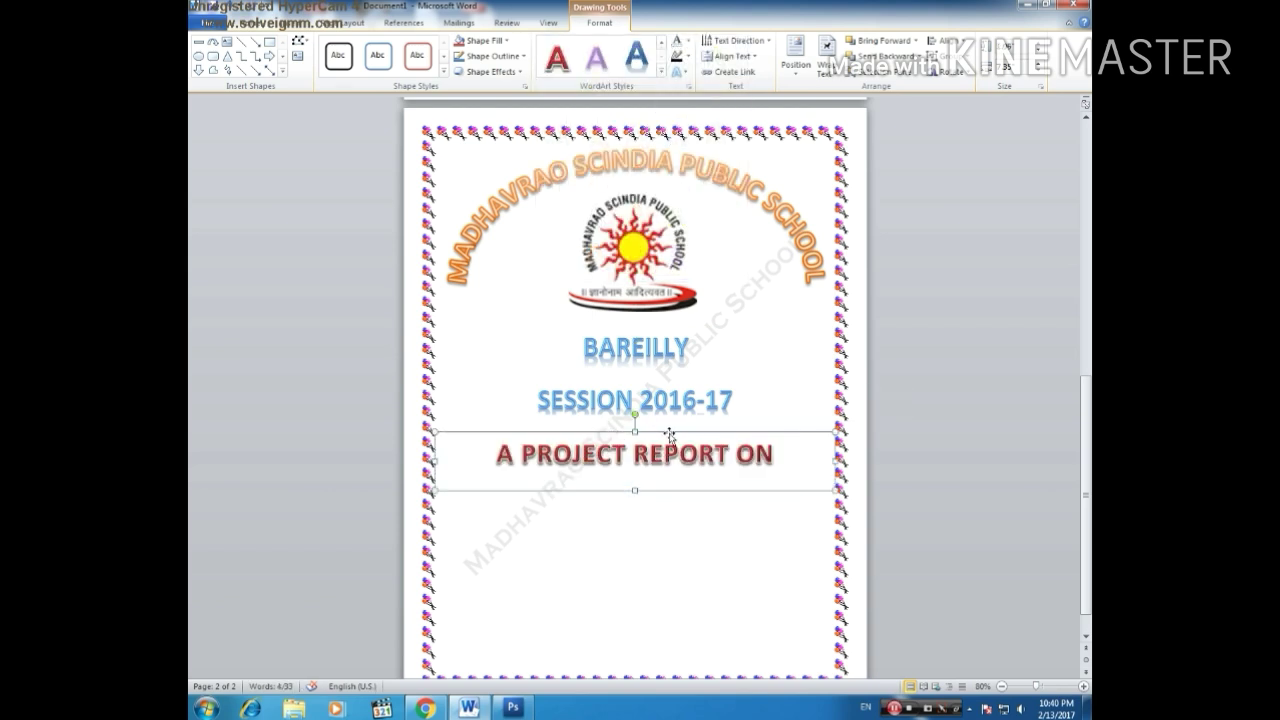
- Change the font of the "A PROJECT REPORT ON" WordArt to Algerian and shift its box up slightly towards the session line
left_click(243, 24)
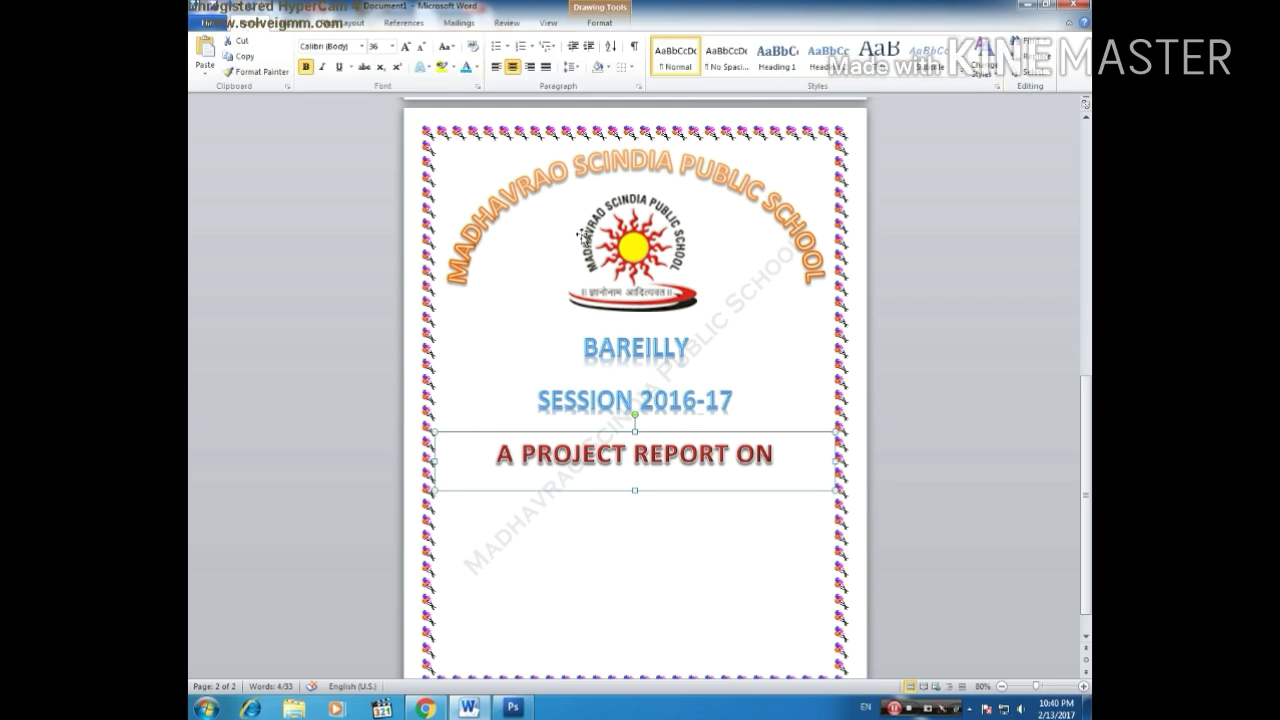
left_click(362, 46)
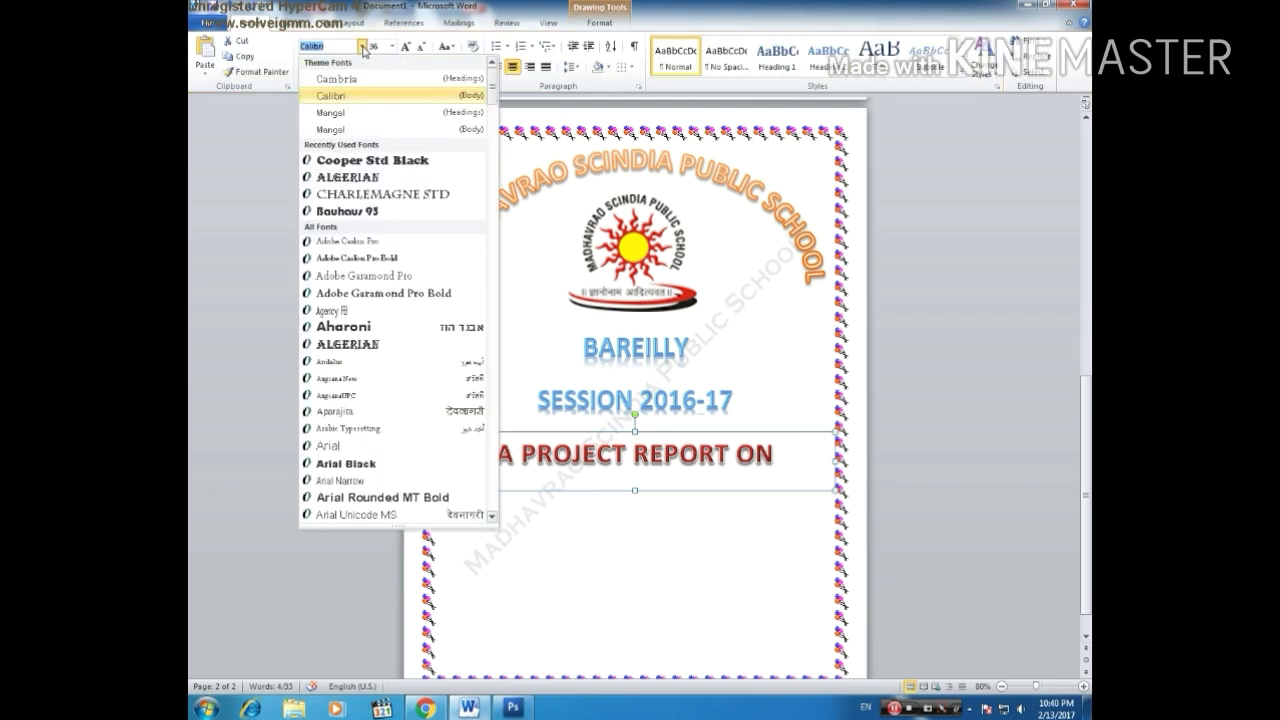
left_click(378, 178)
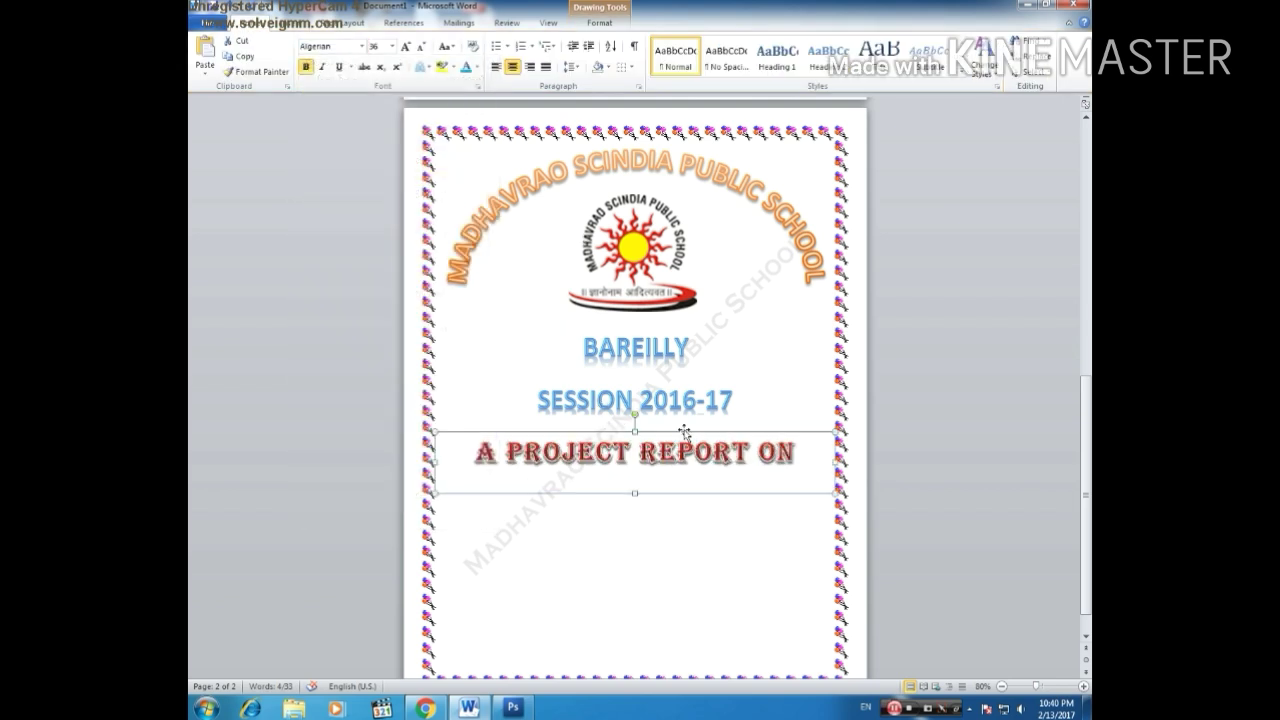
left_click_drag(684, 431, 684, 423)
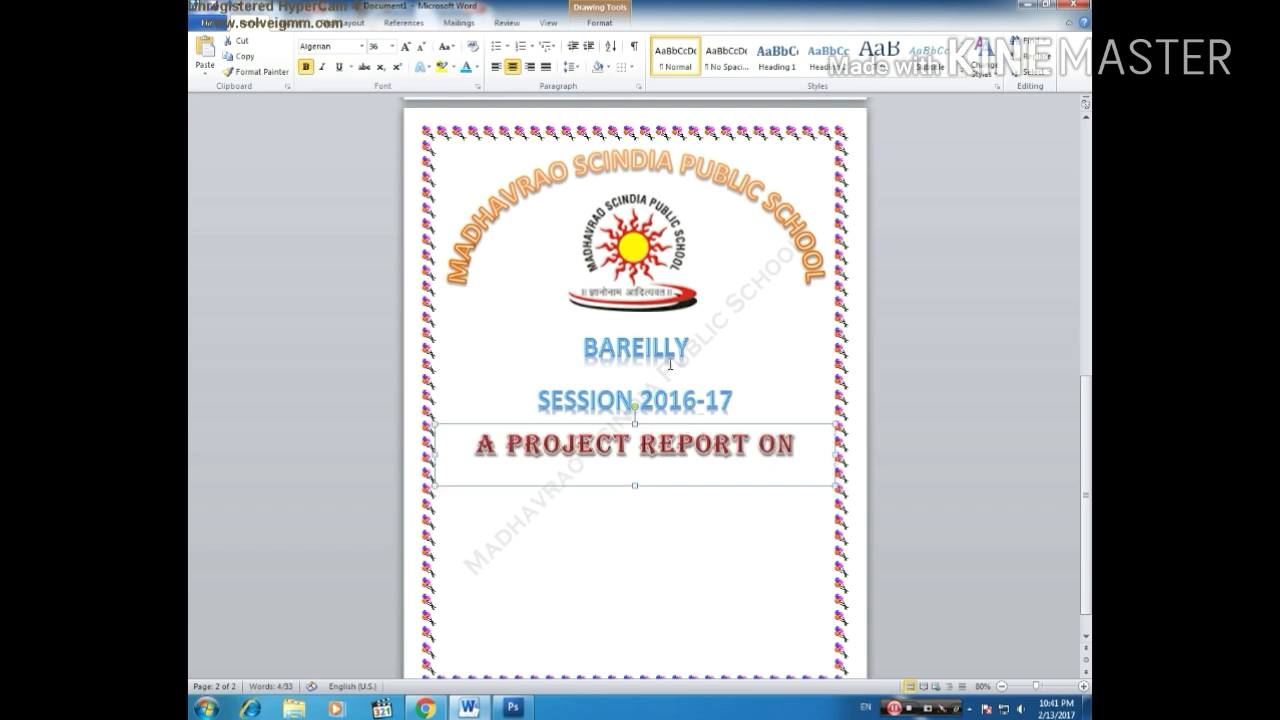
- Try a 1½ pt text outline on the "A PROJECT REPORT ON" WordArt
left_click(598, 30)
left_click(688, 60)
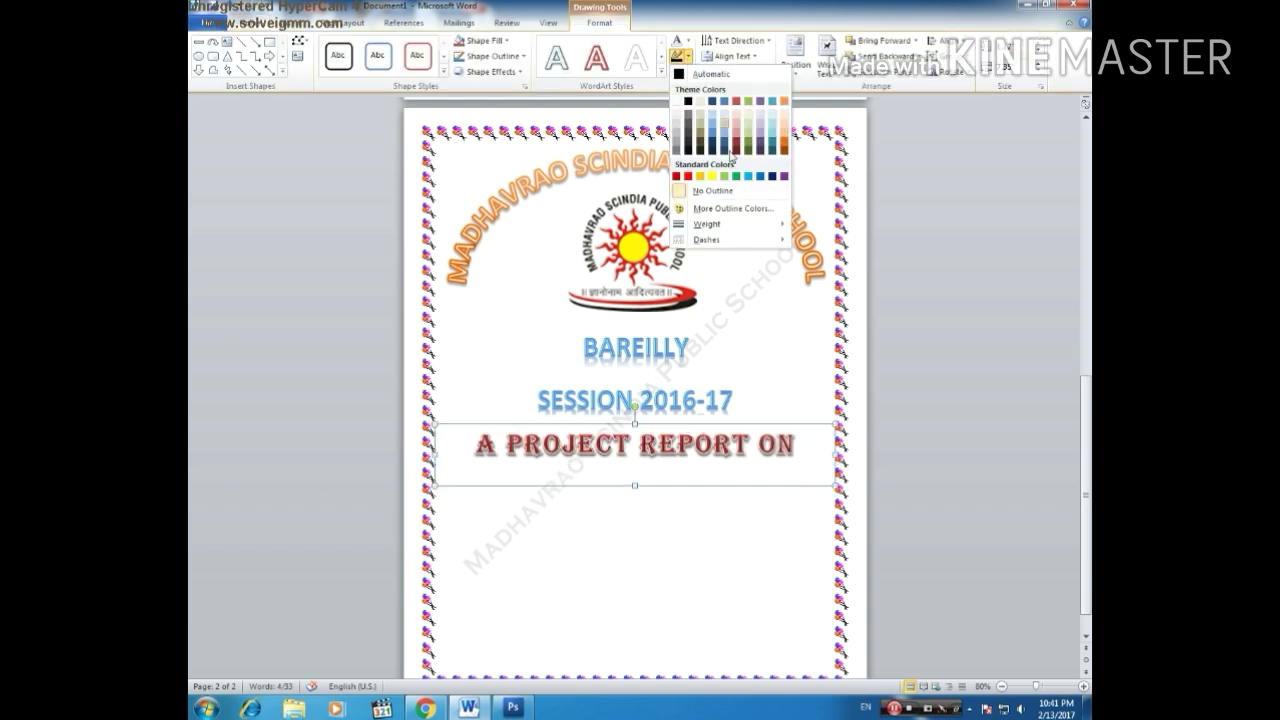
mouse_move(737, 226)
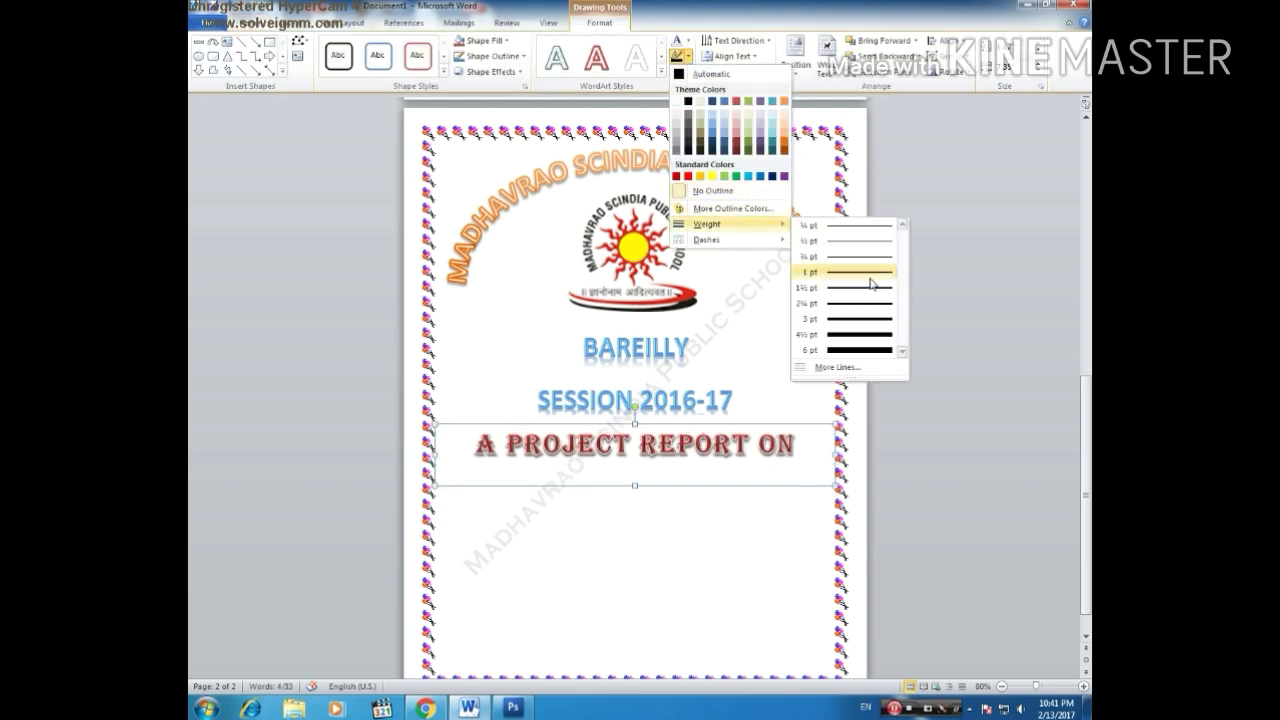
left_click(869, 289)
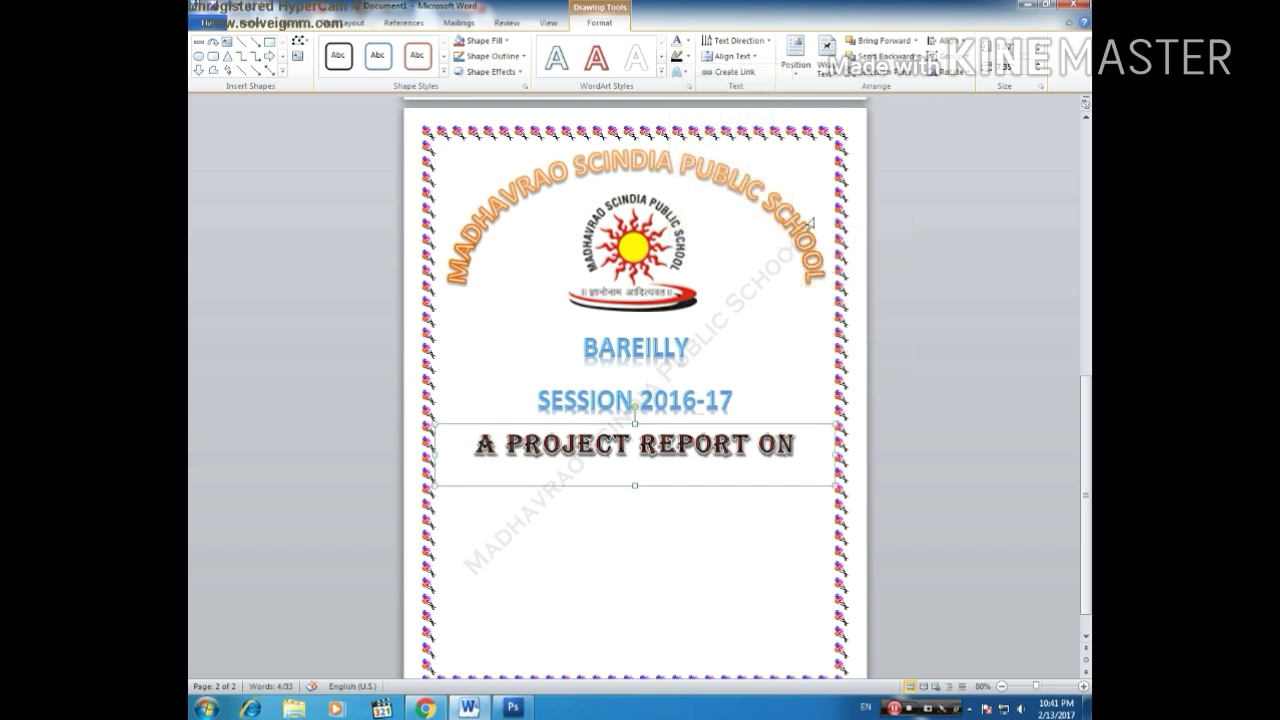
left_click(686, 57)
key("Escape")
left_click(628, 530)
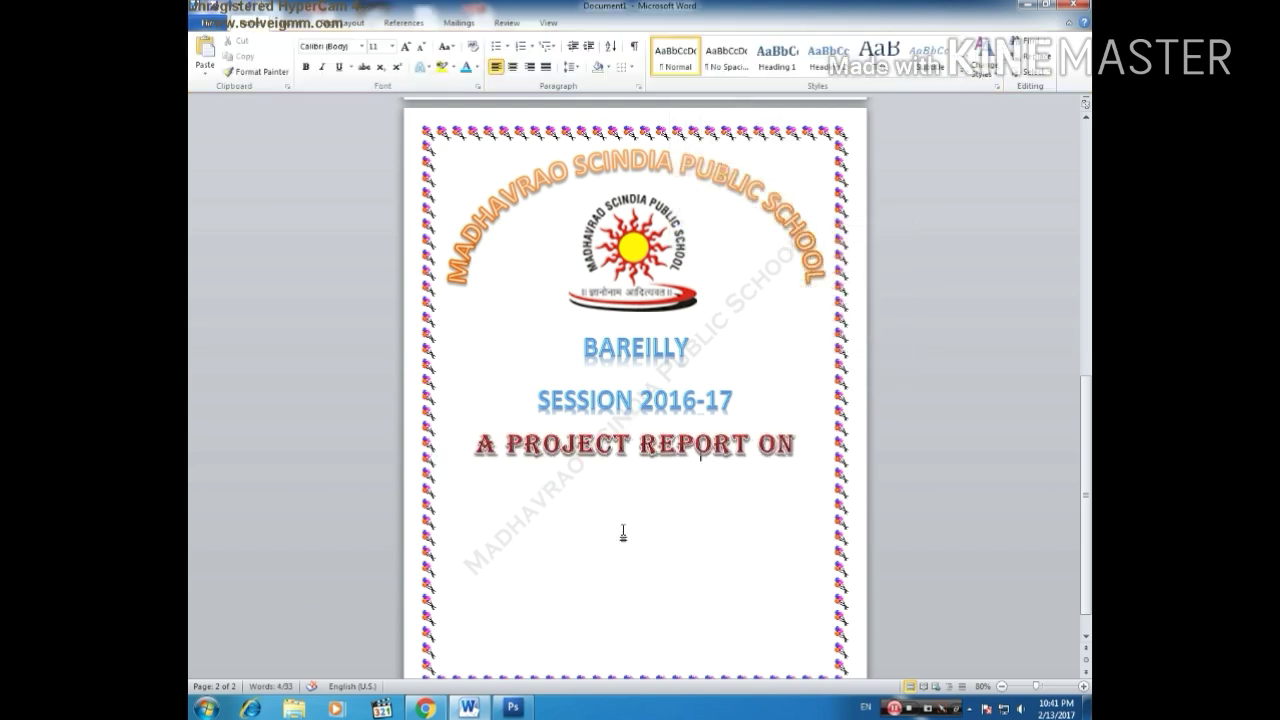
- Apply the first outer shadow text effect to both lines of the BAREILLY SESSION 2016-17 WordArt
left_click(655, 382)
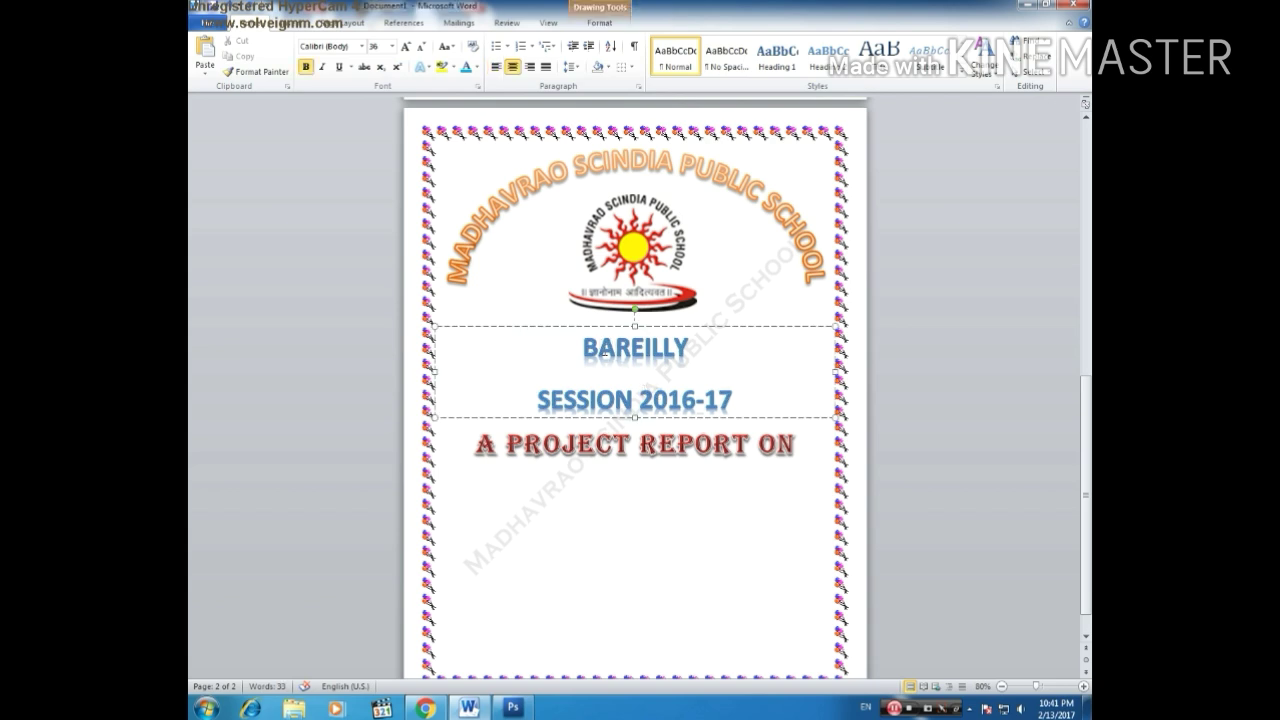
left_click_drag(604, 352, 746, 400)
left_click(600, 22)
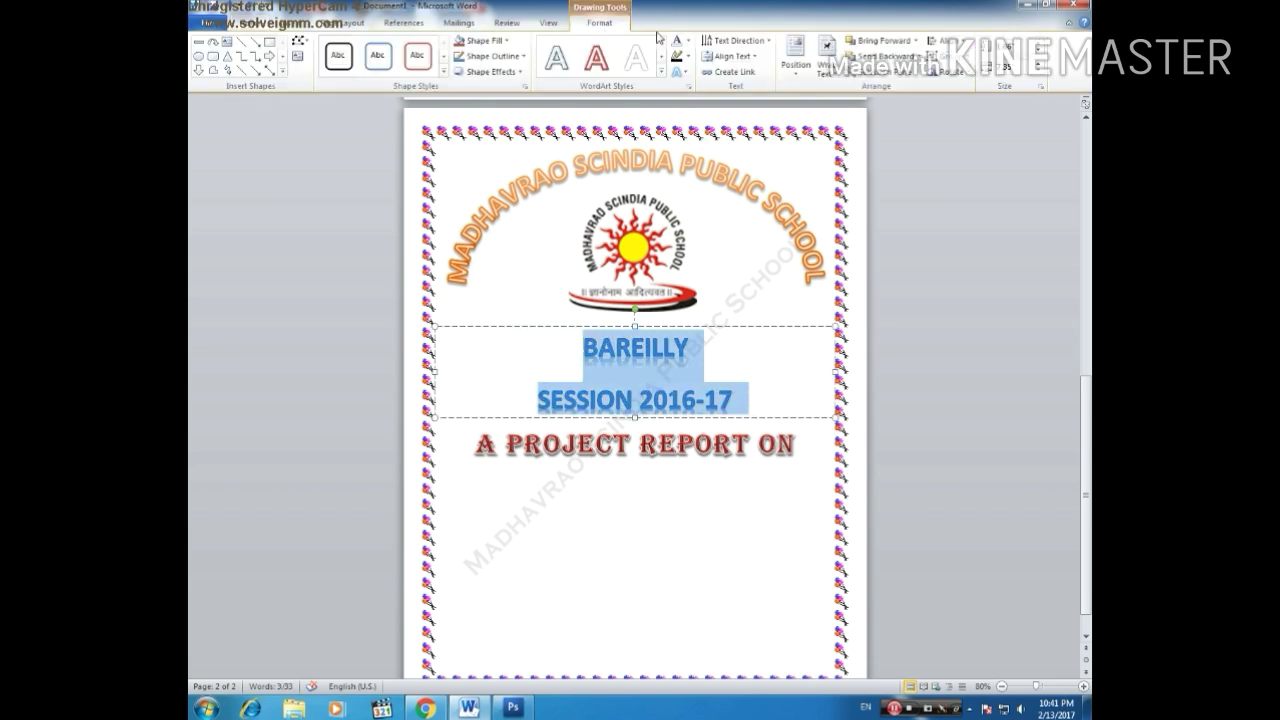
left_click(688, 74)
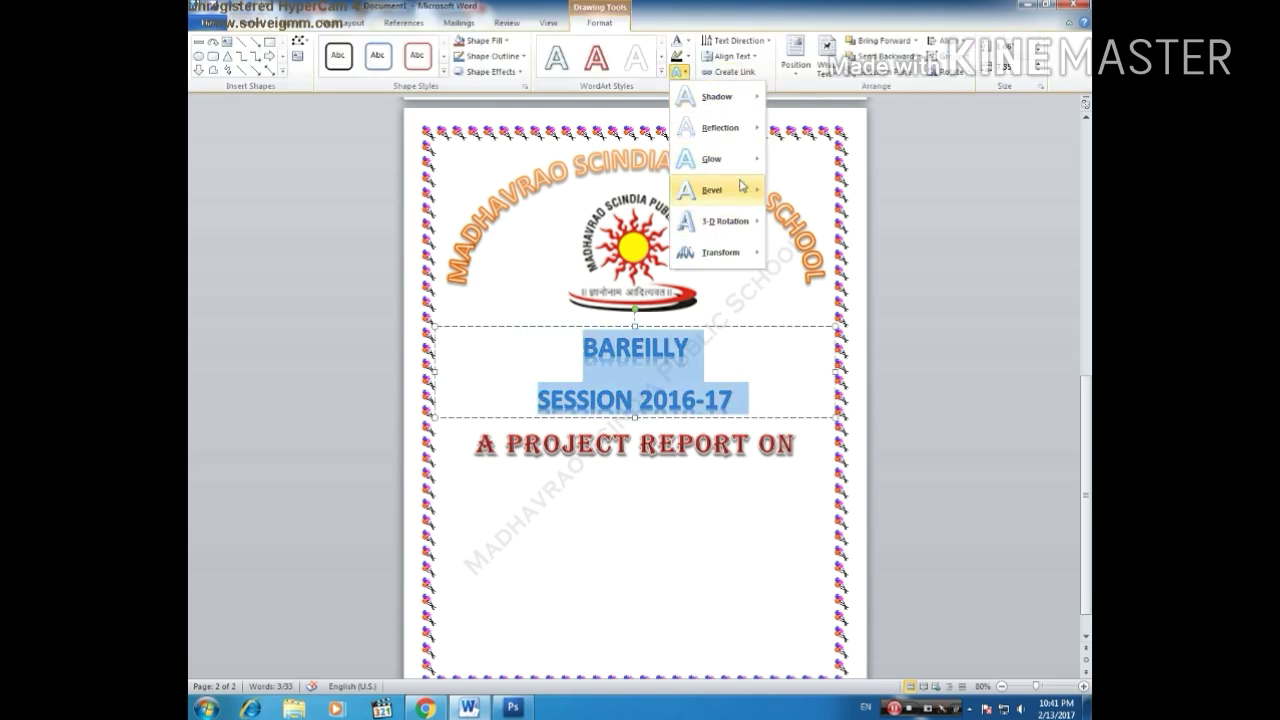
mouse_move(718, 97)
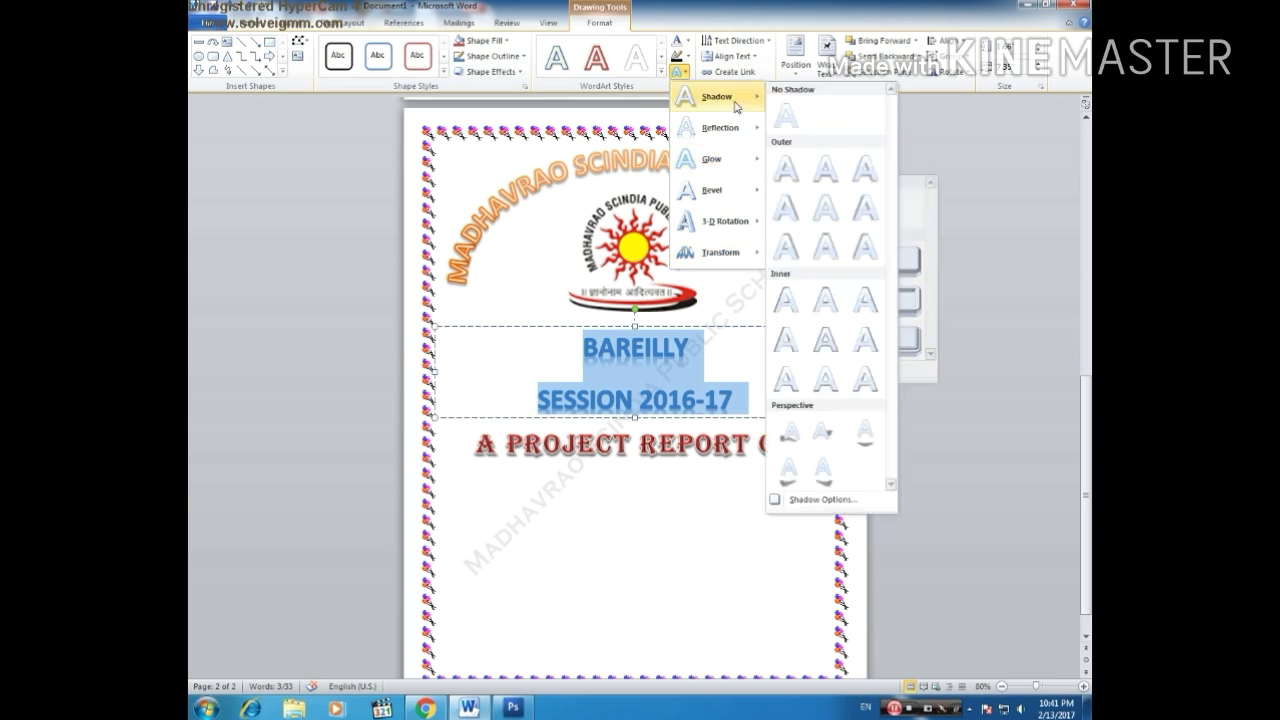
left_click(787, 172)
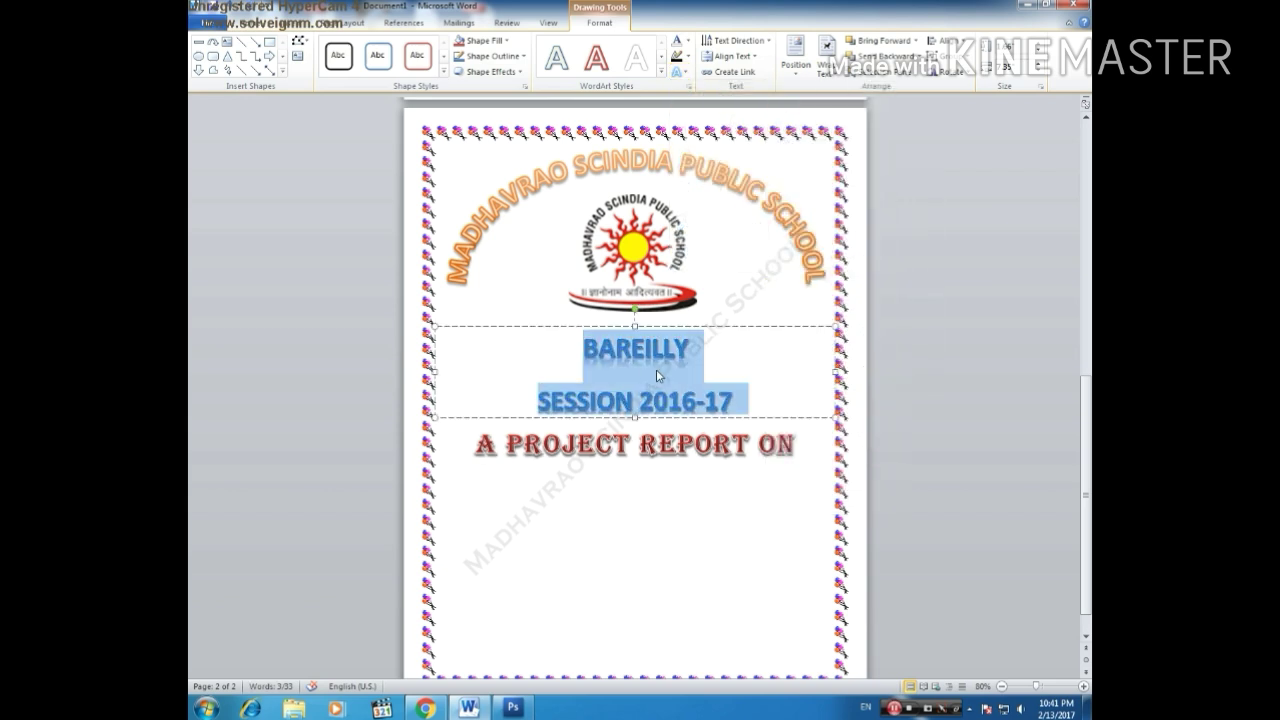
- Set the BAREILLY and SESSION lines to 0 pt spacing after and Multiple line spacing at 1
left_click(350, 22)
left_click(797, 77)
left_click(797, 77)
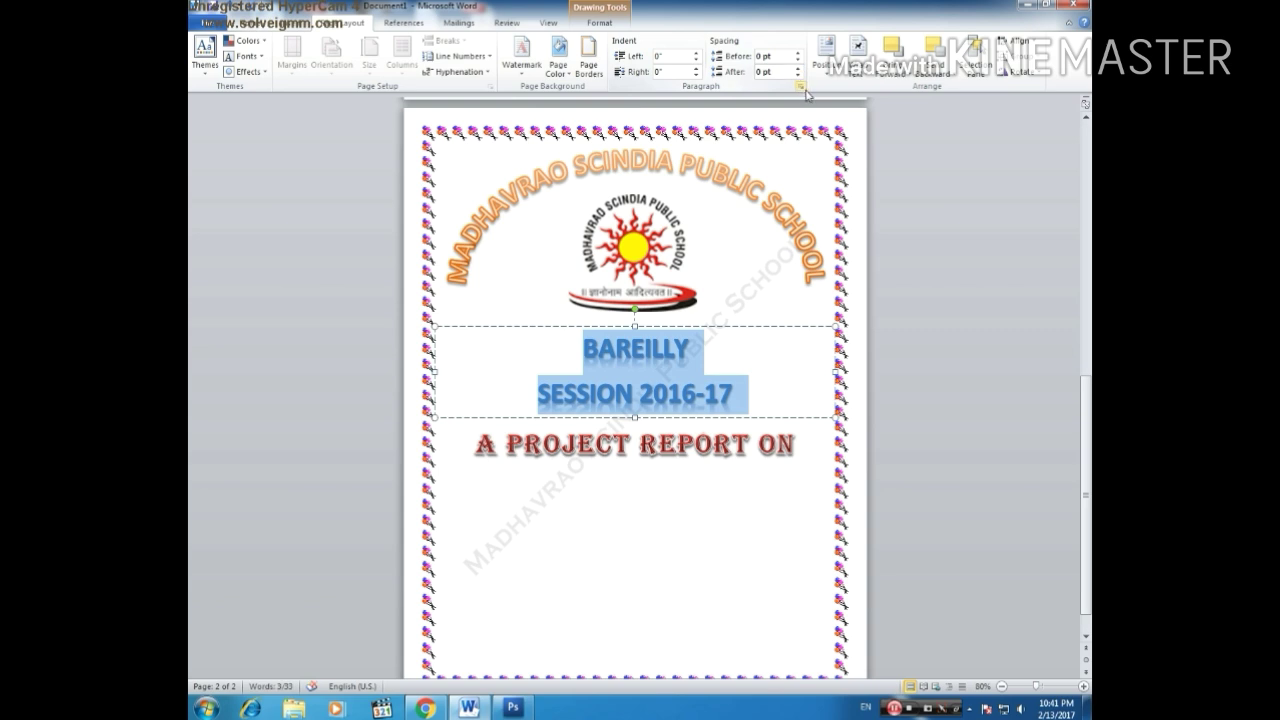
left_click(801, 87)
double_click(727, 372)
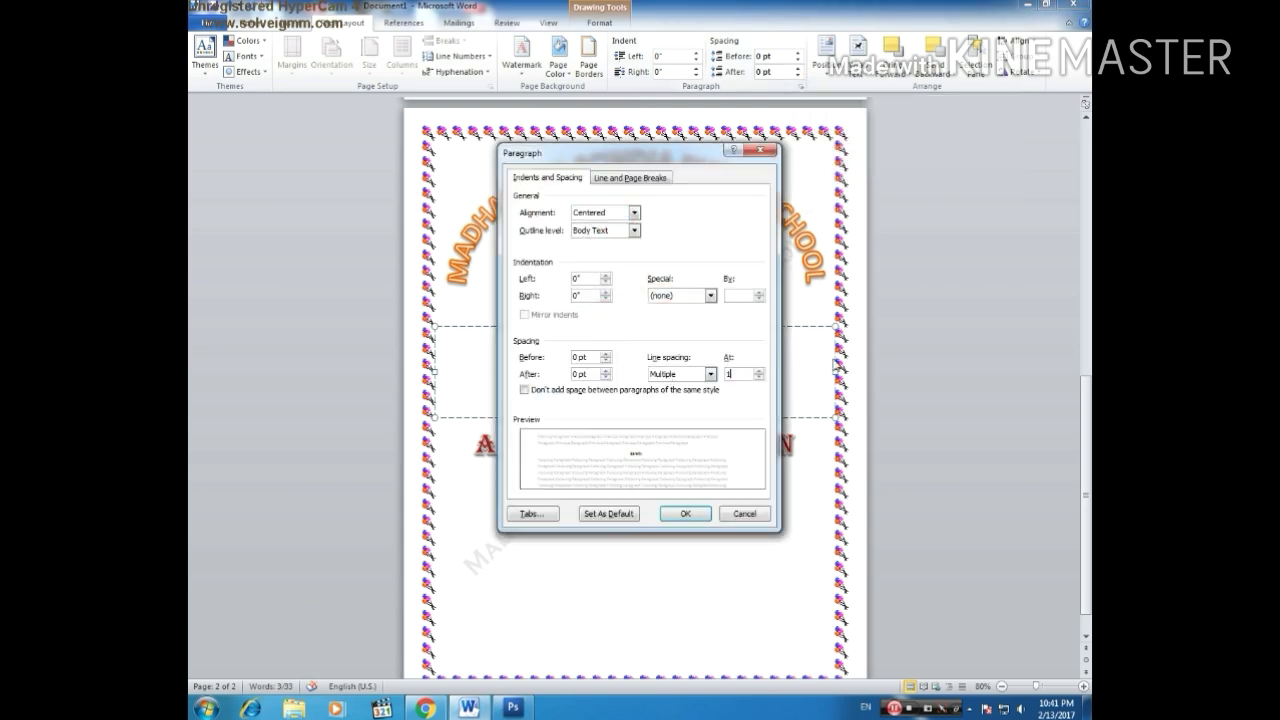
type("1")
key("Return")
- Reduce the height of the "A PROJECT REPORT ON" box and shift it down slightly below the session line
left_click(733, 388)
left_click(672, 483)
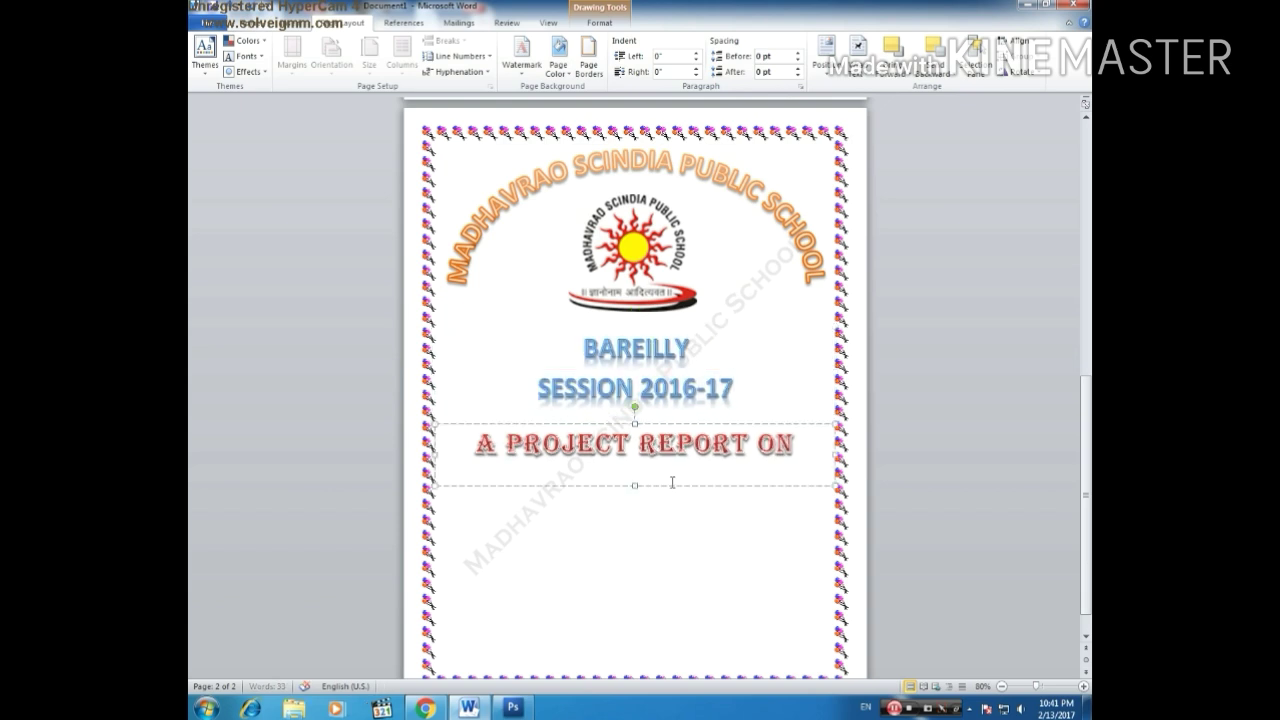
left_click(598, 536)
left_click(575, 490)
left_click(572, 488)
left_click(641, 446)
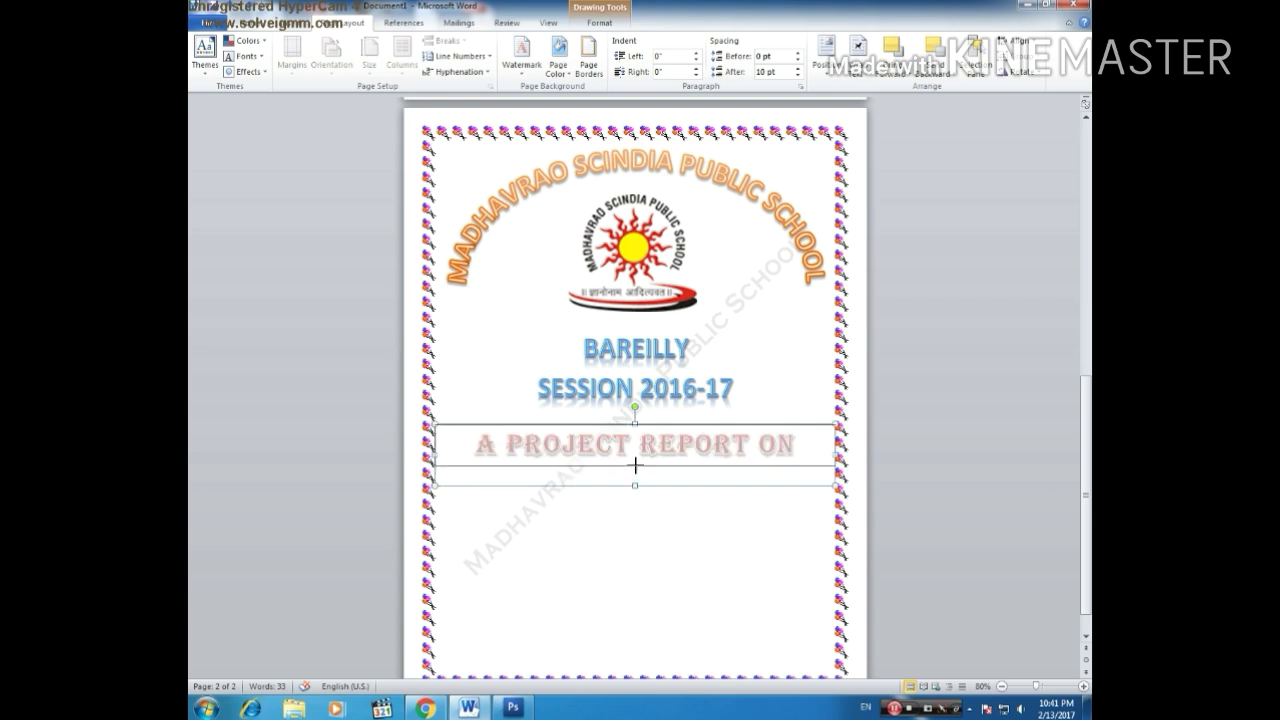
left_click(571, 492)
left_click(634, 440)
left_click(579, 490)
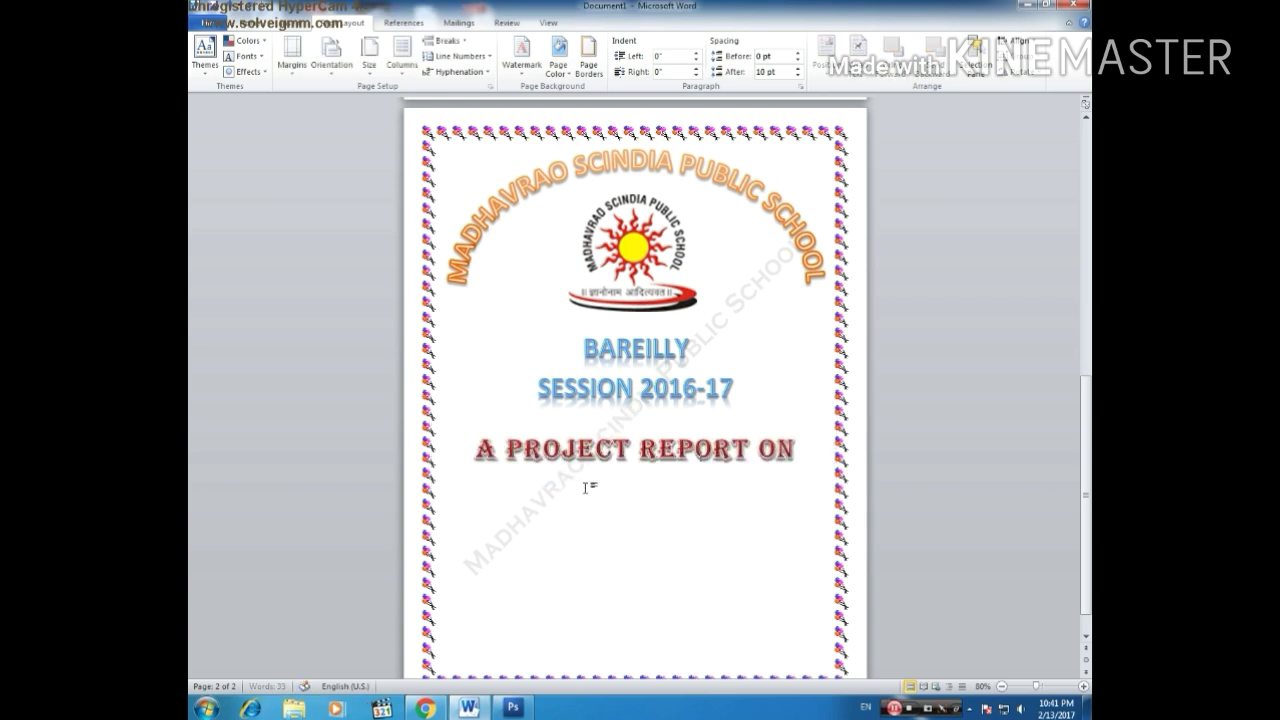
- Insert a red-outlined hollow WordArt below "A PROJECT REPORT ON", widen its box and move it down slightly
left_click(302, 26)
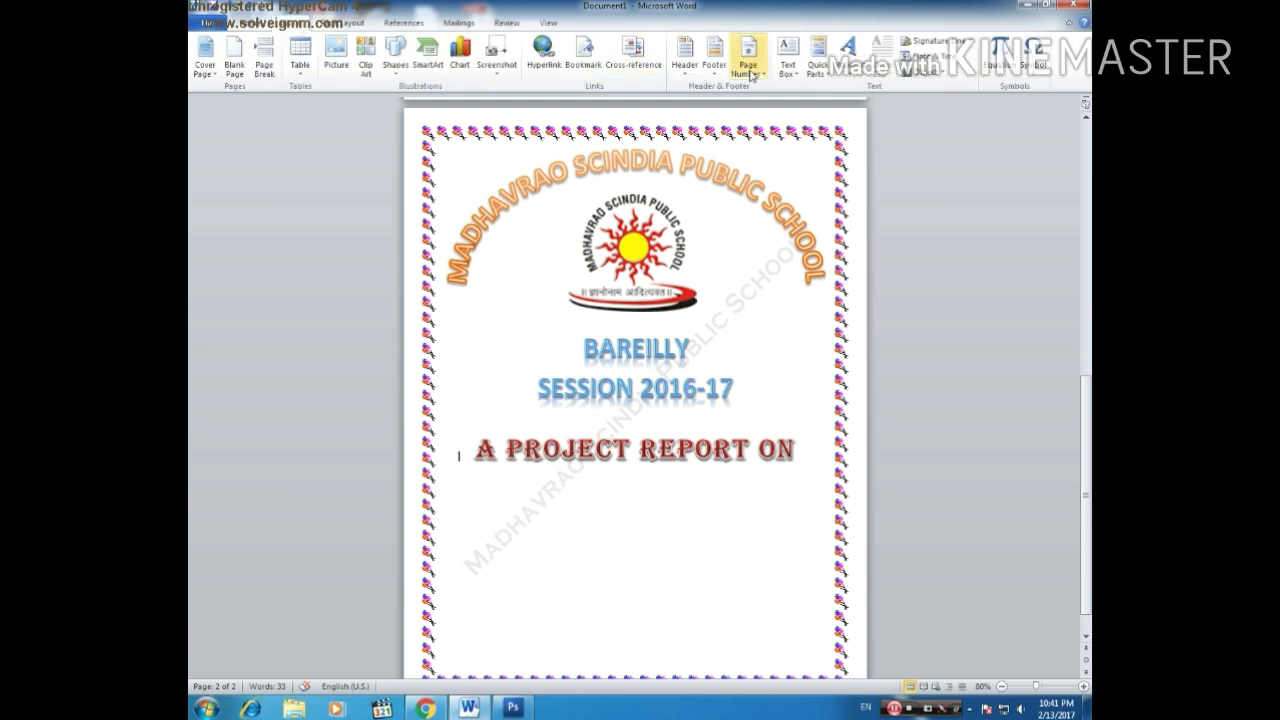
left_click(848, 50)
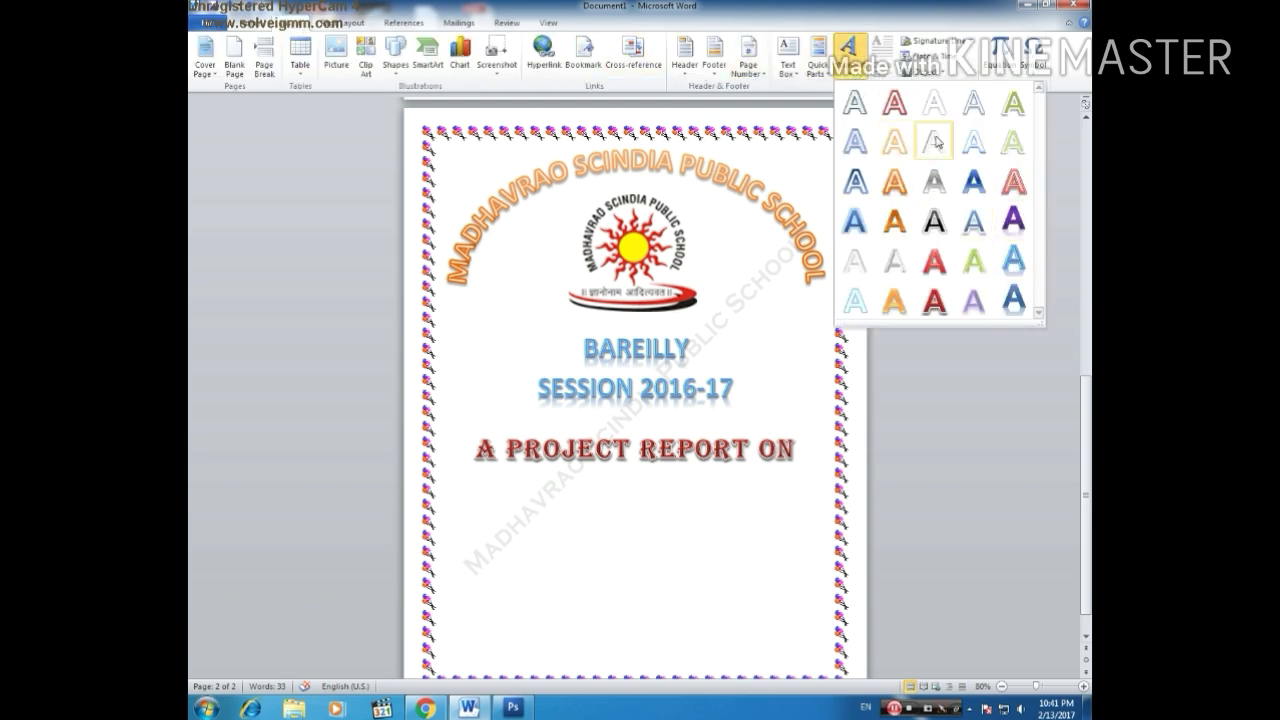
left_click(894, 101)
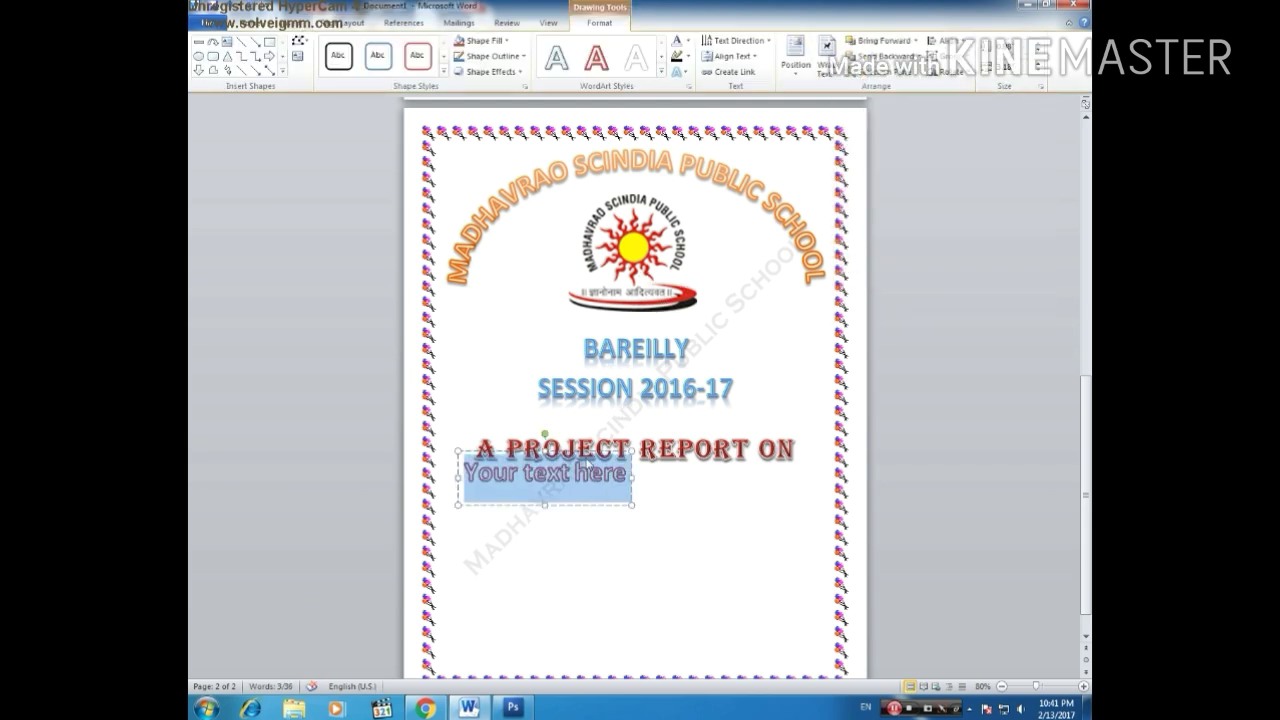
left_click_drag(633, 503, 797, 517)
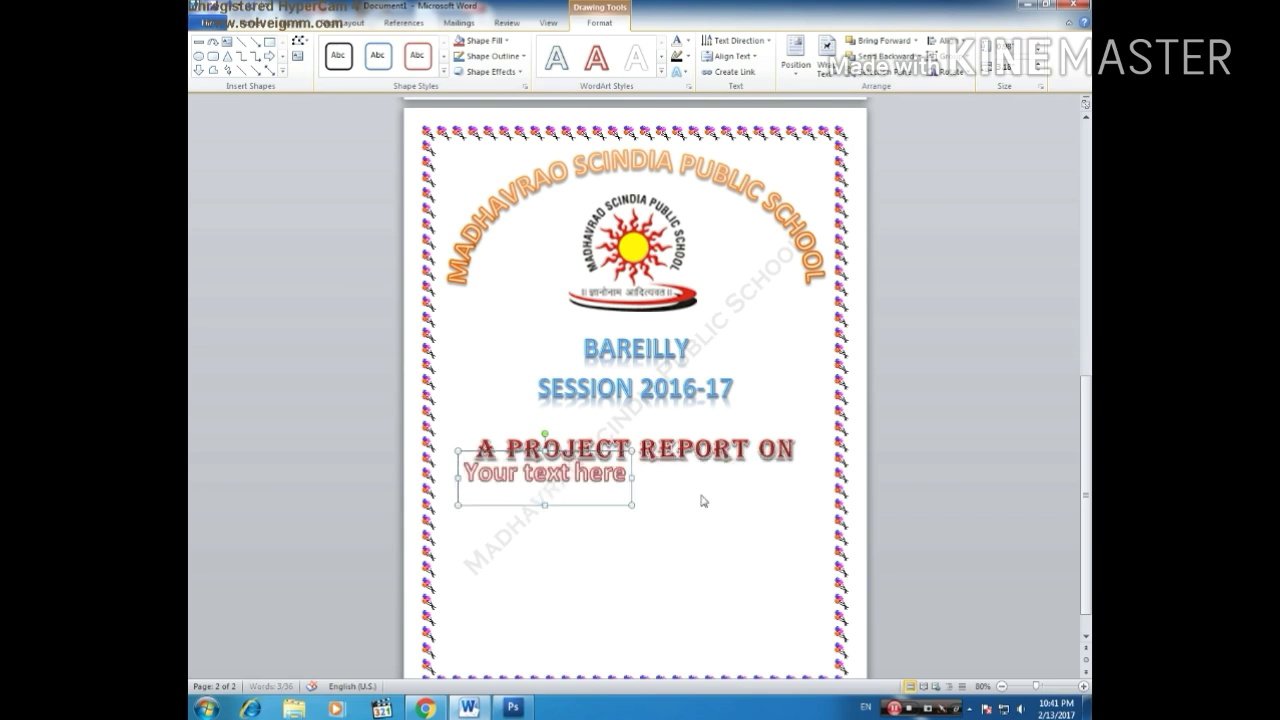
left_click_drag(635, 454, 636, 469)
- Replace the new WordArt's placeholder text with "Macromedia Flash 8"
left_click_drag(711, 491, 549, 491)
type("MACRO")
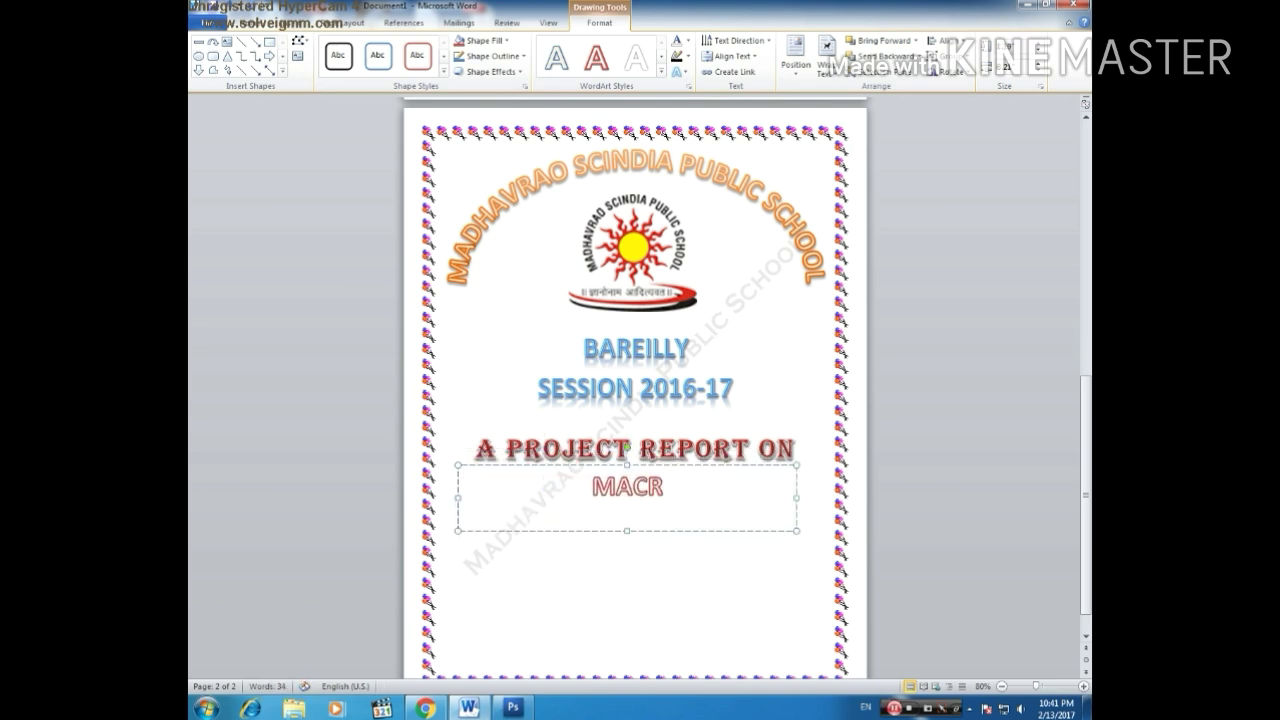
key("BackSpace")
key("BackSpace")
key("BackSpace")
key("BackSpace")
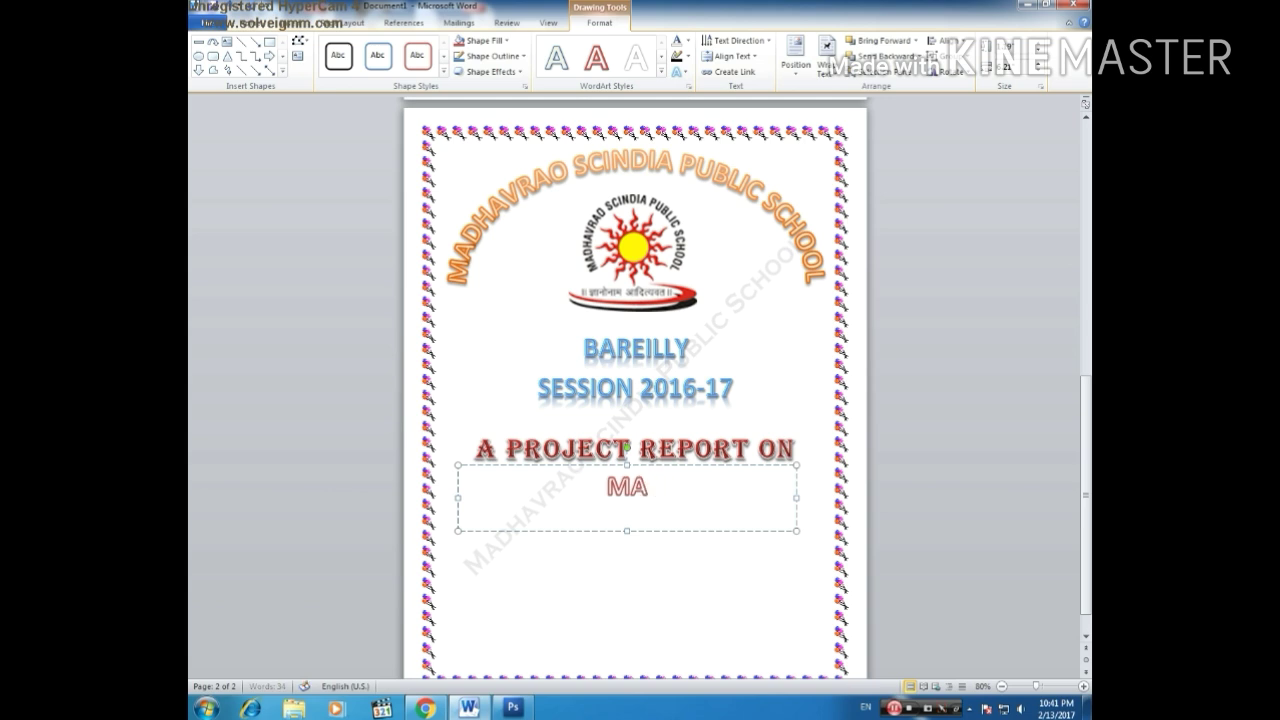
type("acromedi aLf")
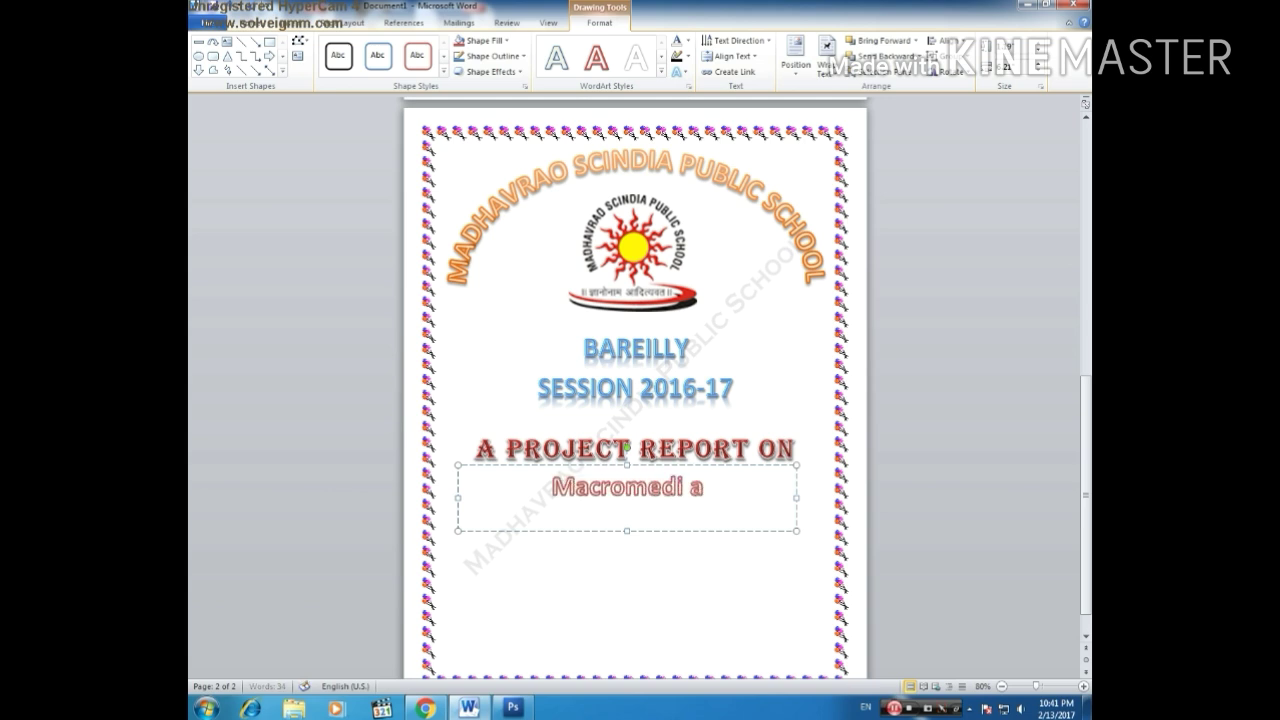
key("BackSpace")
key("BackSpace")
key("BackSpace")
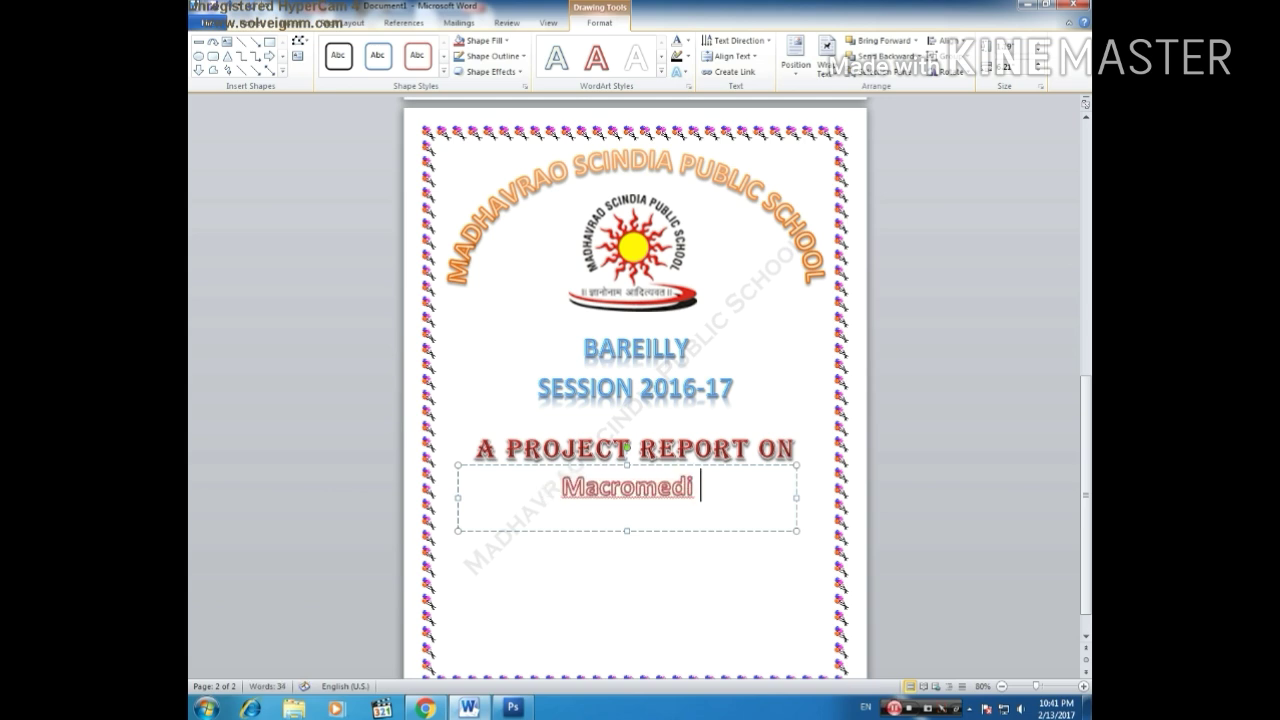
type("a F")
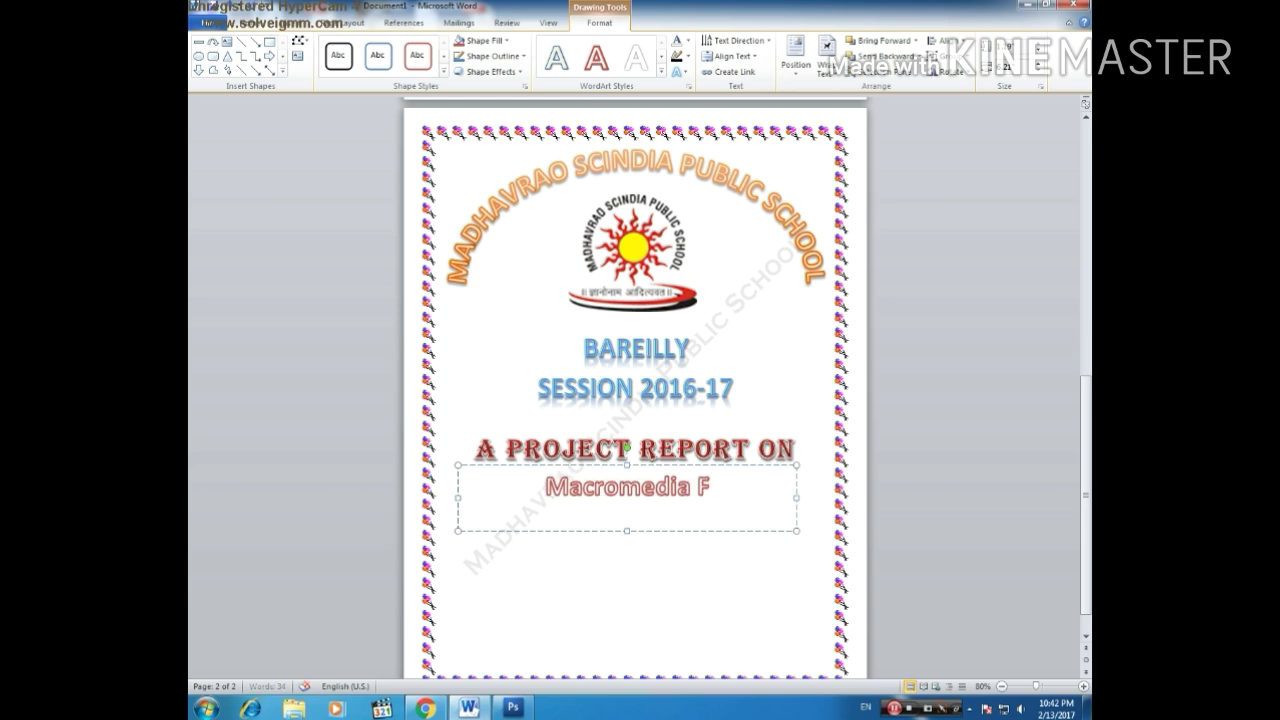
type("lash 8")
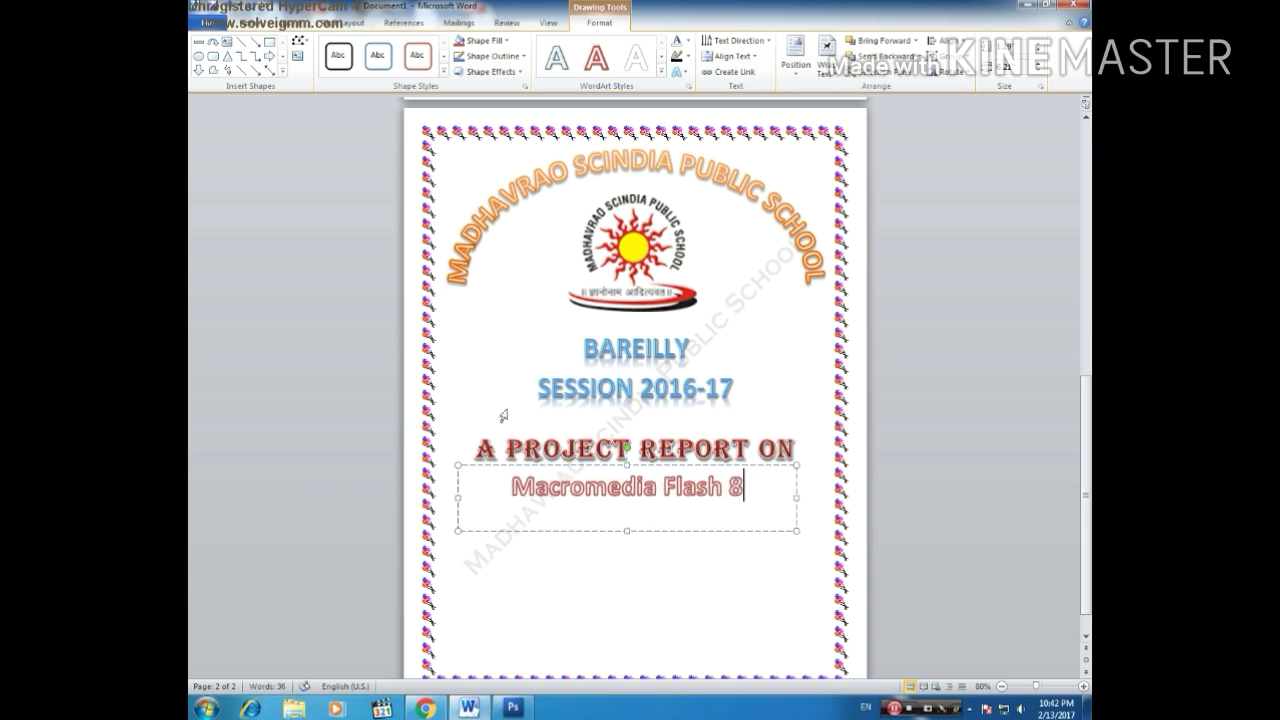
- Reduce the height of the "Macromedia Flash 8" box and change its font to Bauhaus 93
left_click_drag(628, 530, 632, 503)
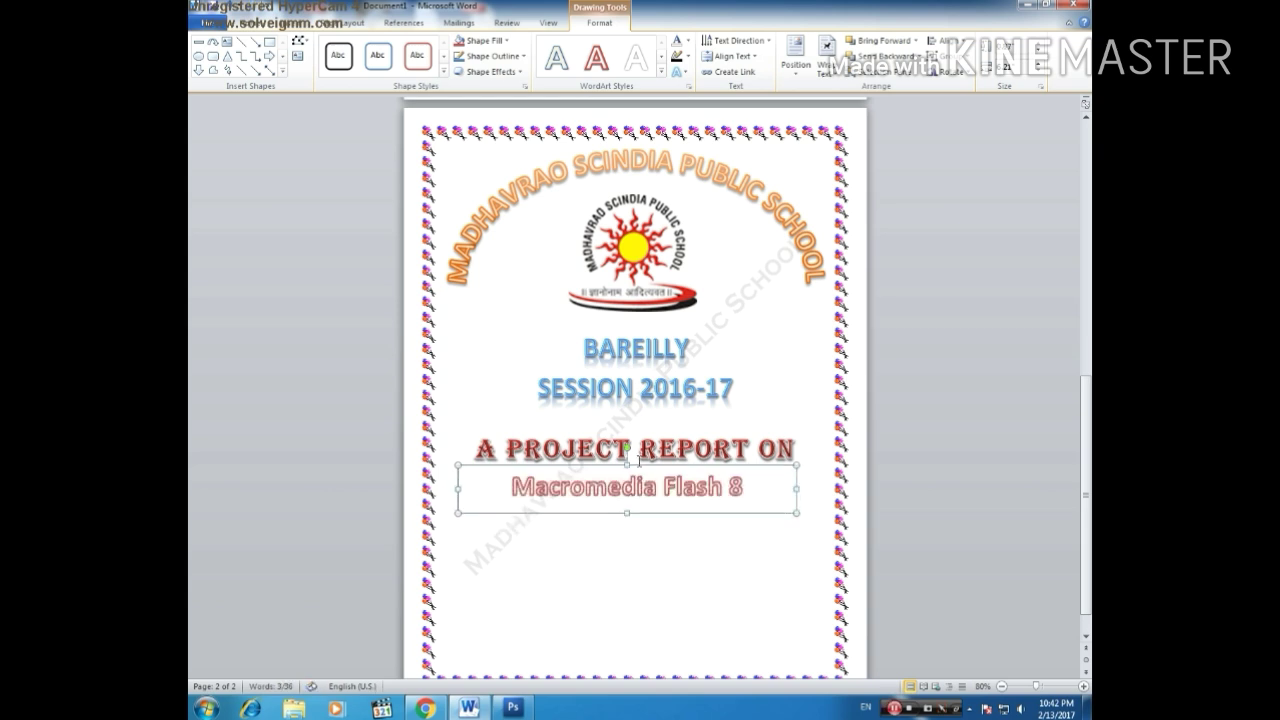
left_click(248, 19)
left_click(361, 46)
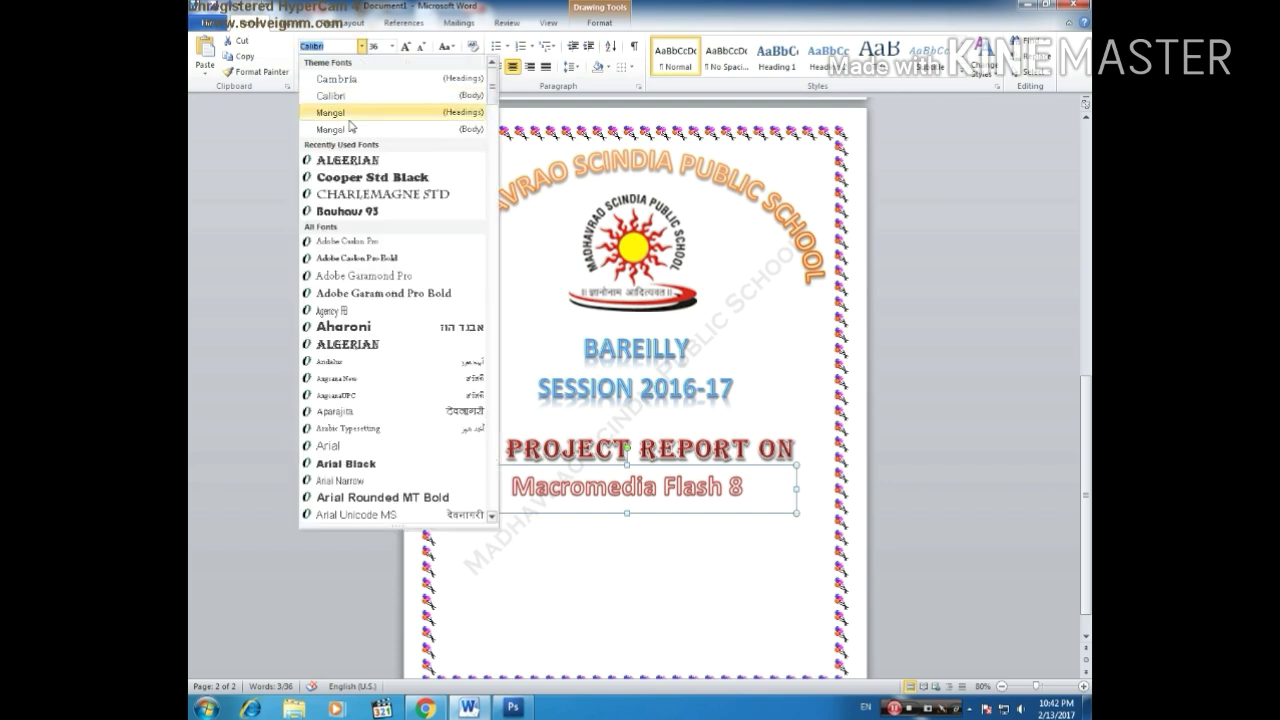
left_click(389, 213)
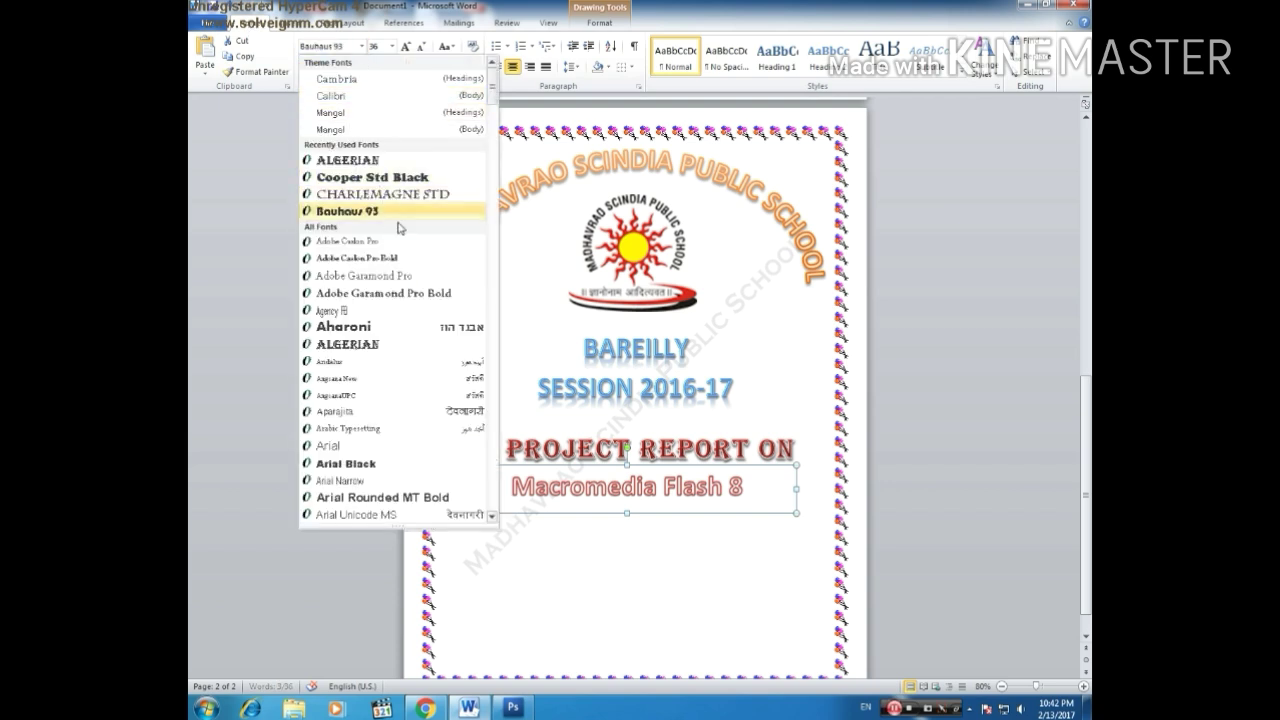
- Open the Transform text effects for the "Macromedia Flash 8" WordArt
left_click(600, 22)
left_click(687, 76)
mouse_move(737, 262)
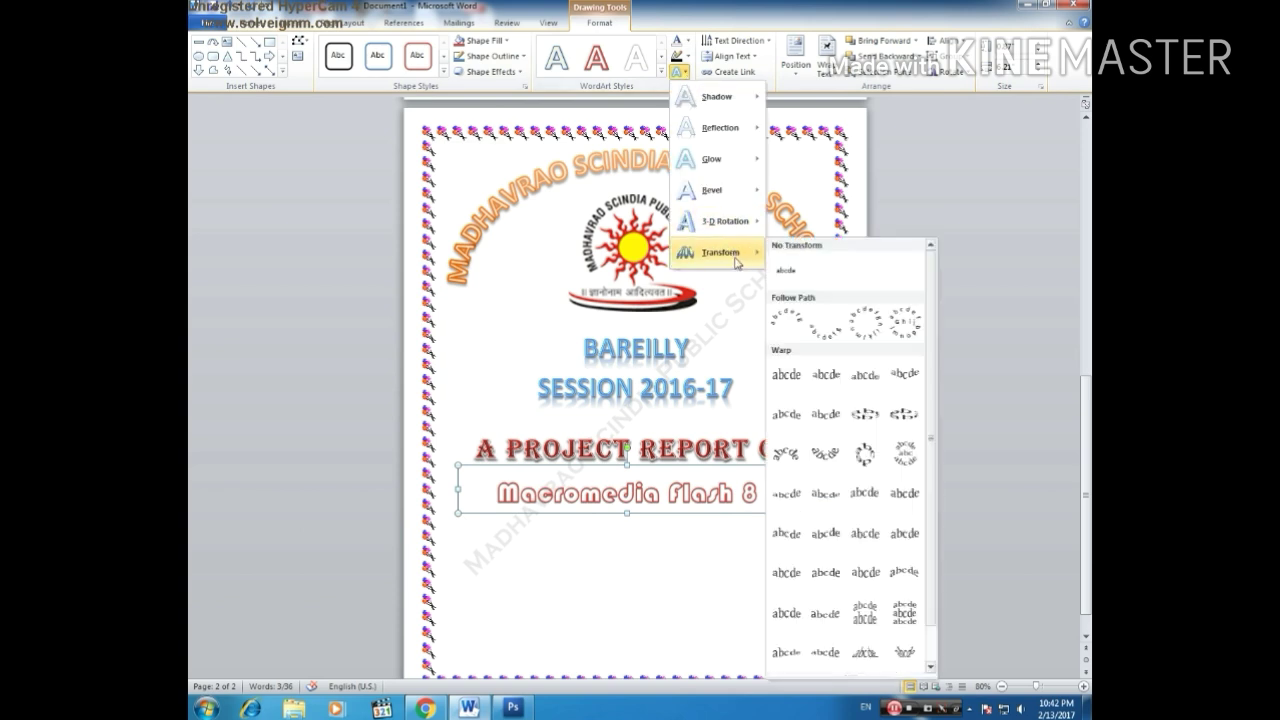